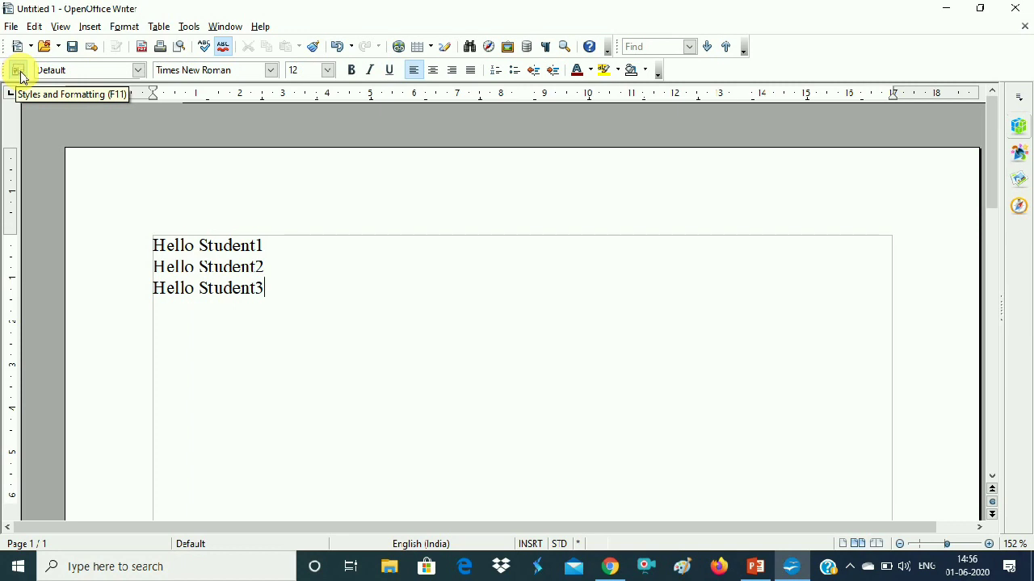
Open the Styles and Formatting window and examine its character, frame, page, list and paragraph style categories.
left_click(18, 71)
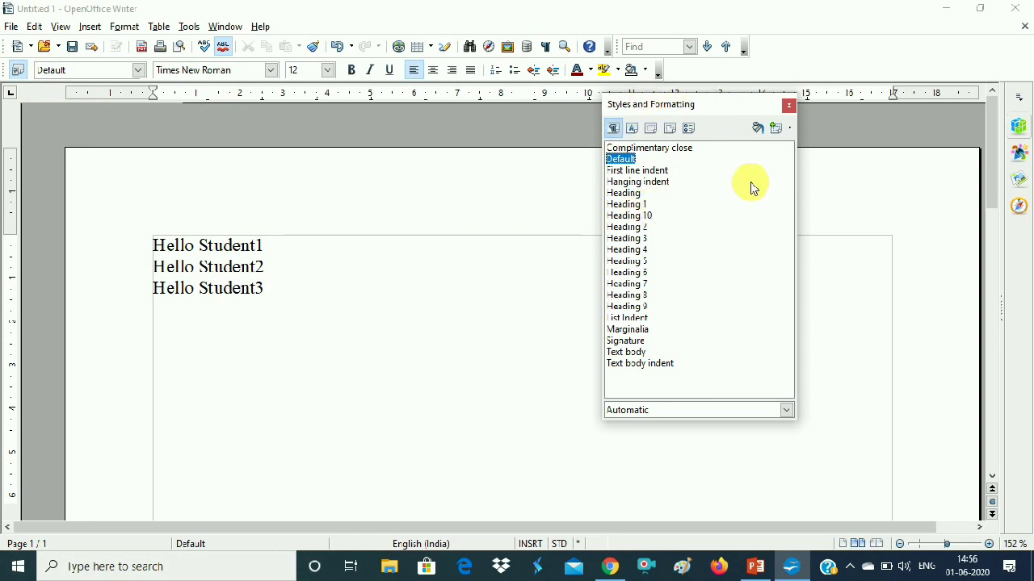
left_click(788, 107)
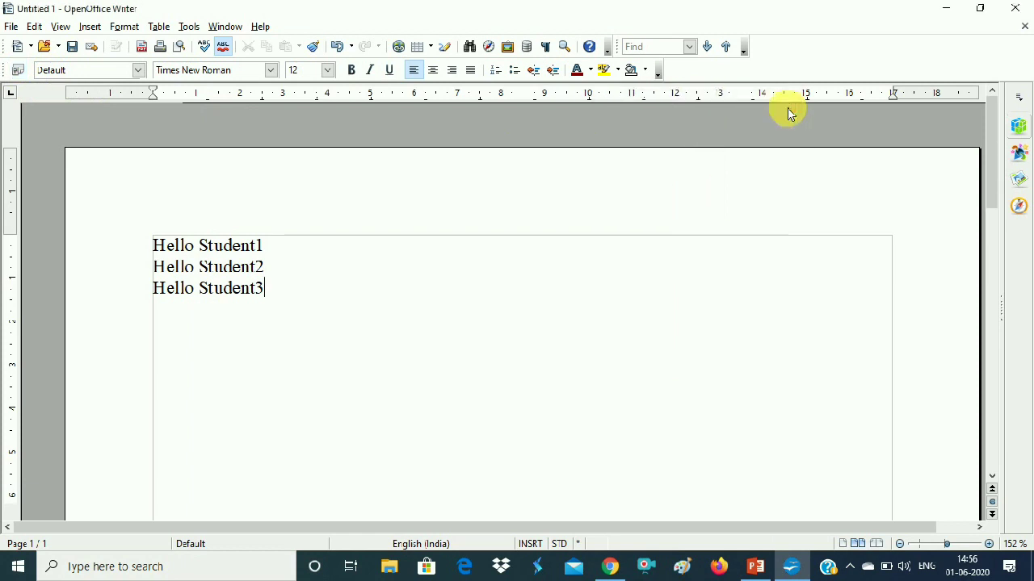
left_click(126, 29)
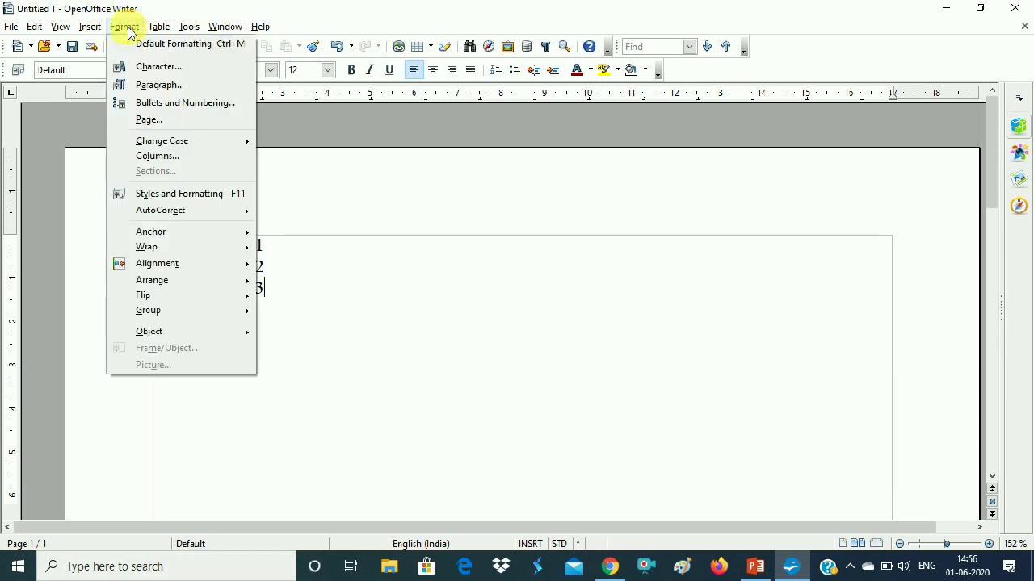
left_click(173, 195)
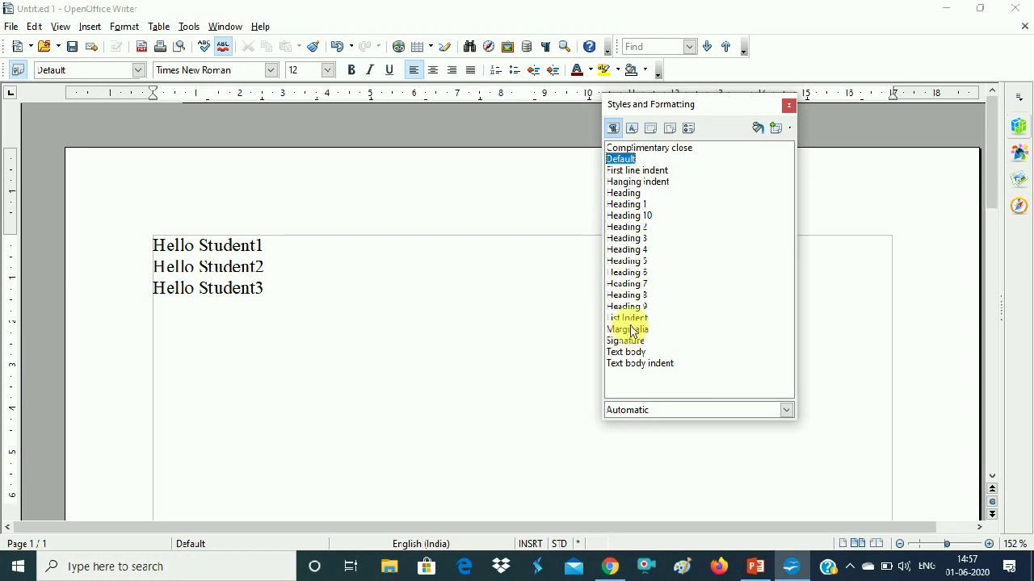
left_click(634, 129)
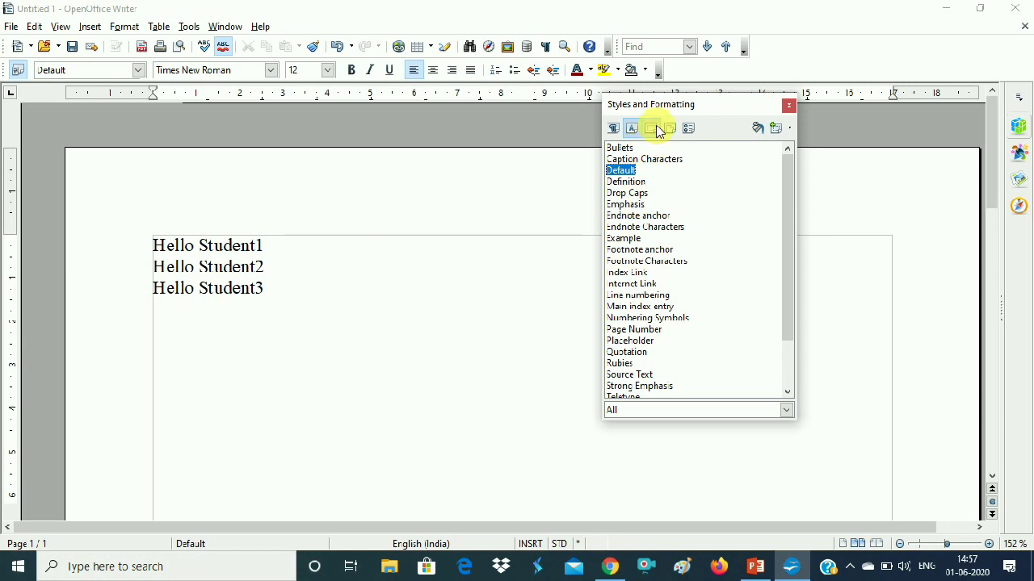
left_click(659, 129)
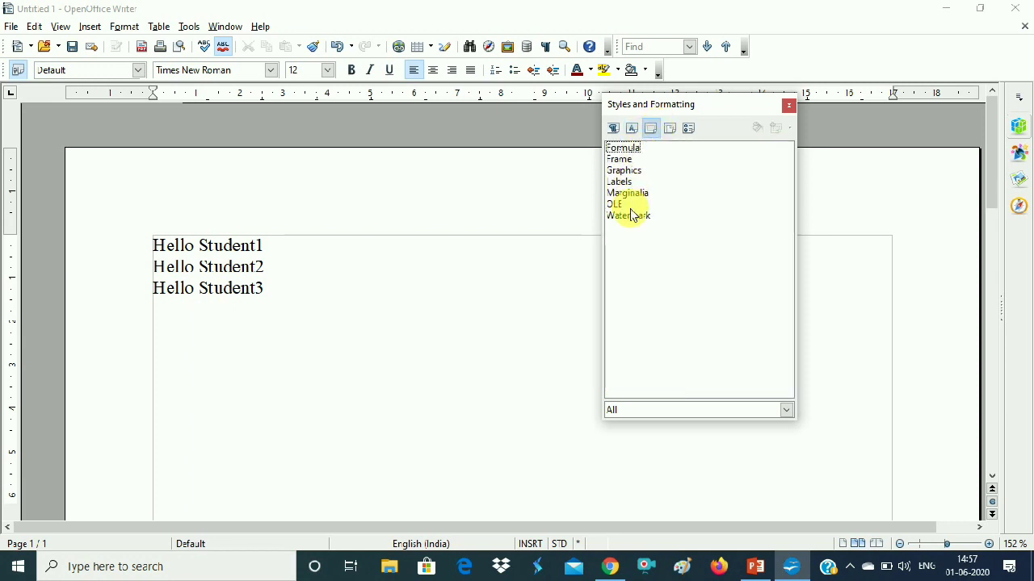
left_click(671, 129)
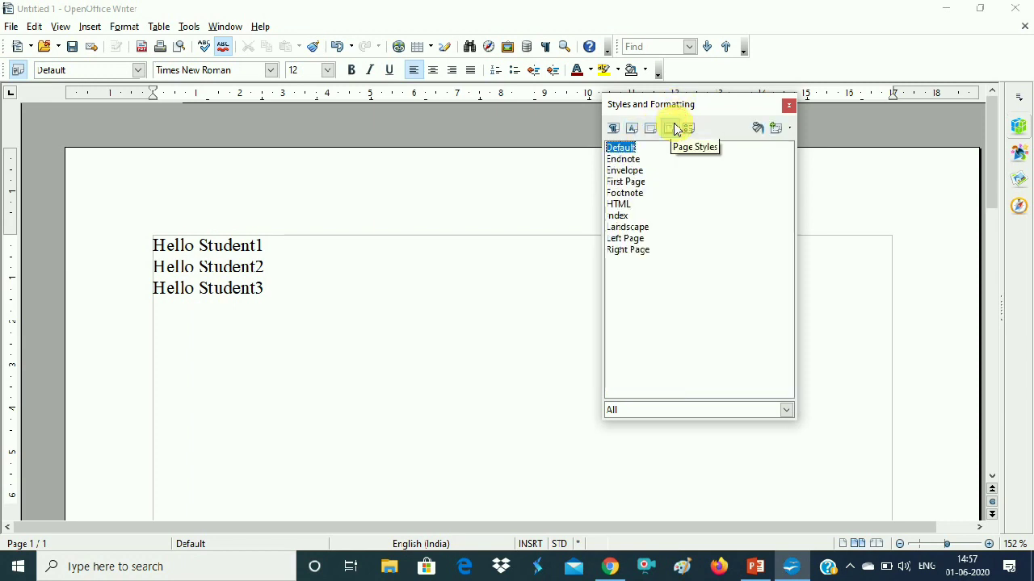
left_click(689, 129)
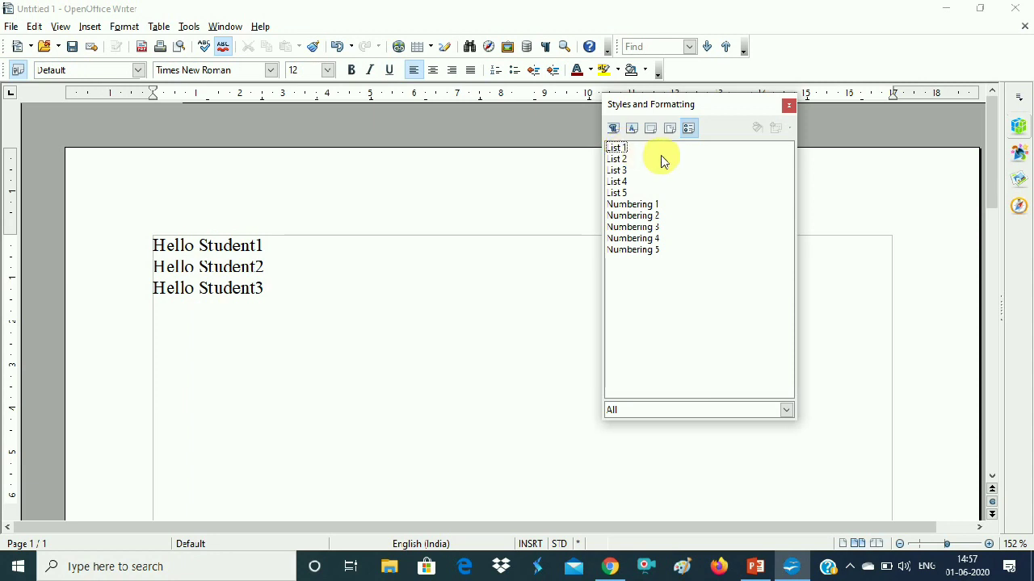
left_click(615, 131)
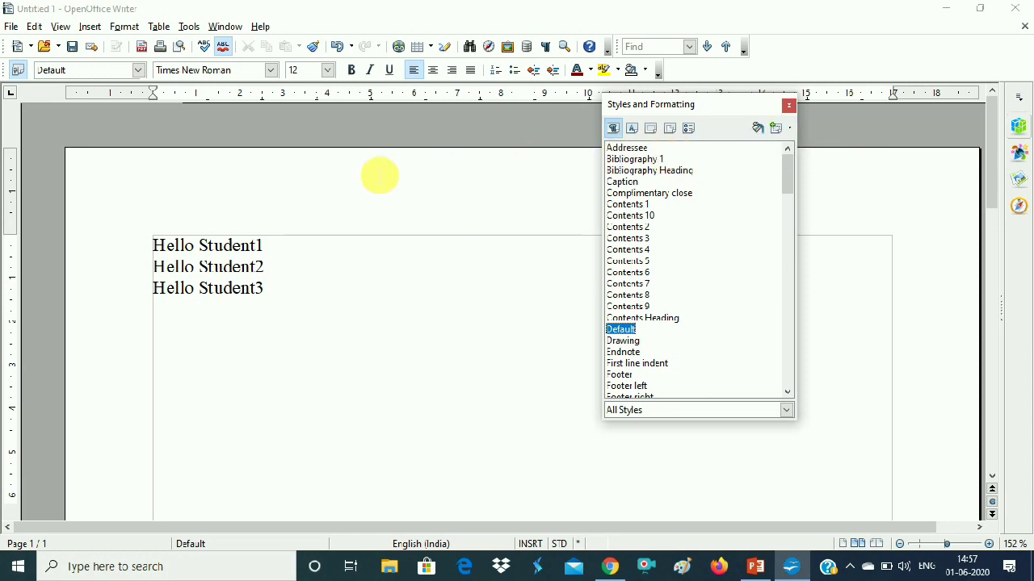
Try the Contents 10 and Drawing paragraph styles on the Hello Student1 line.
left_click(277, 246)
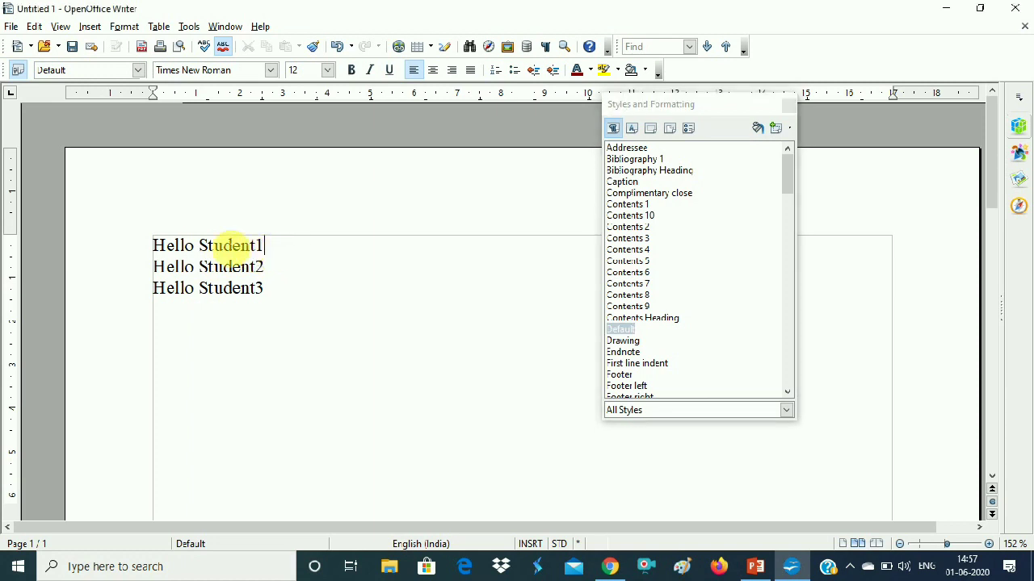
left_click(157, 247, "shift")
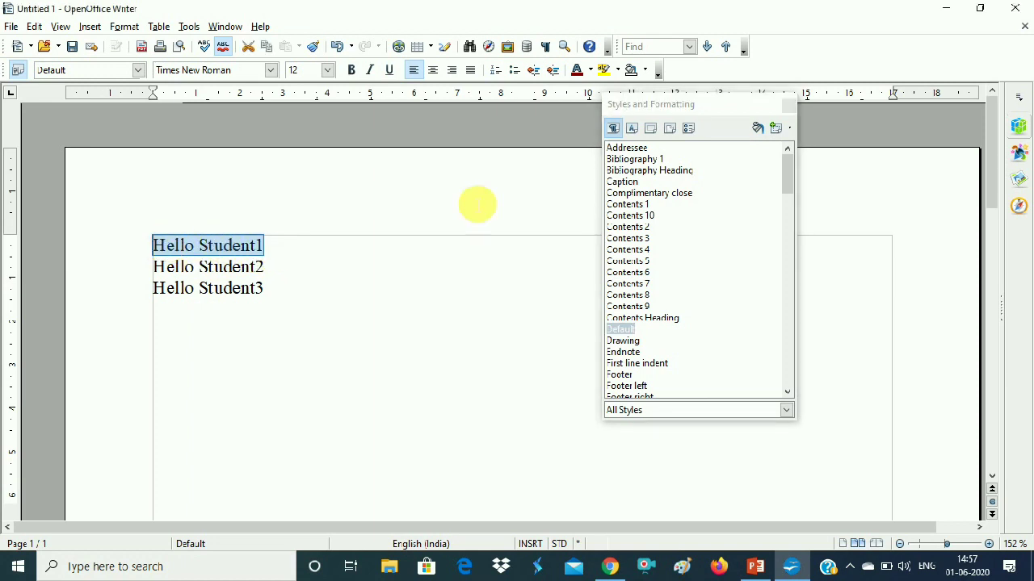
left_click(634, 206)
double_click(635, 216)
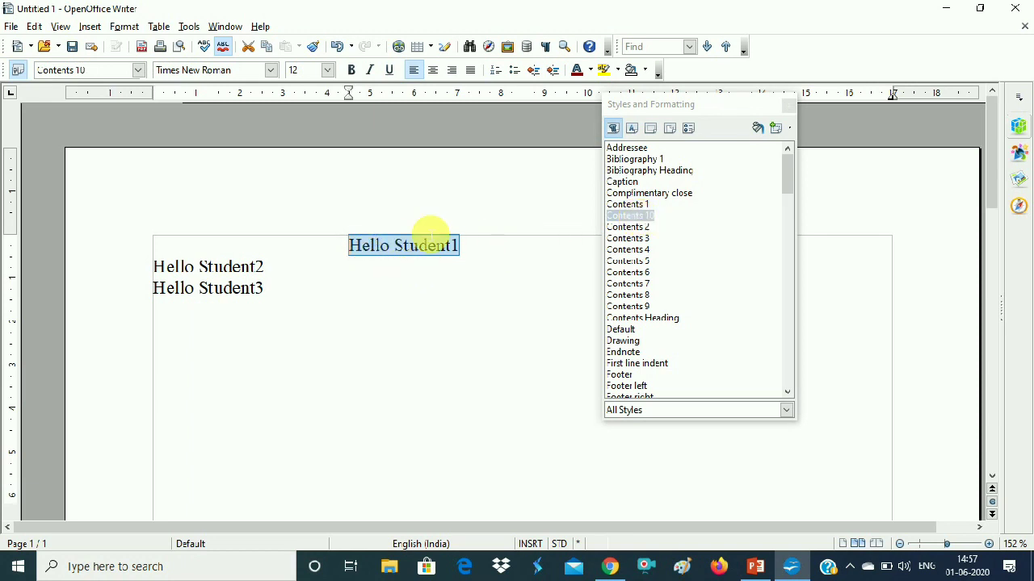
double_click(623, 341)
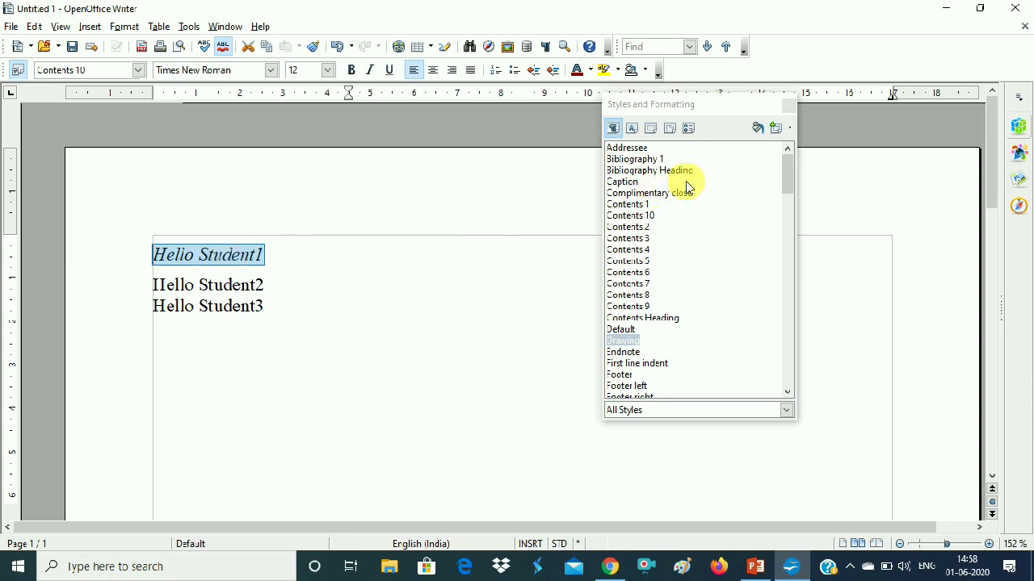
Try the Heading 1 and Heading 5 paragraph styles on the Hello Student1 line.
left_click(788, 170)
left_click_drag(789, 164, 787, 201)
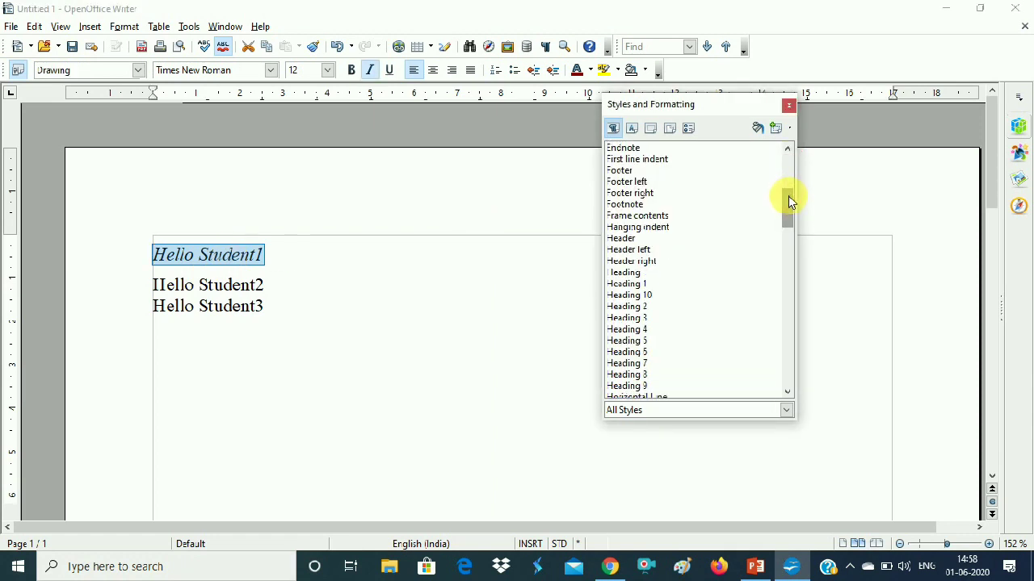
double_click(633, 285)
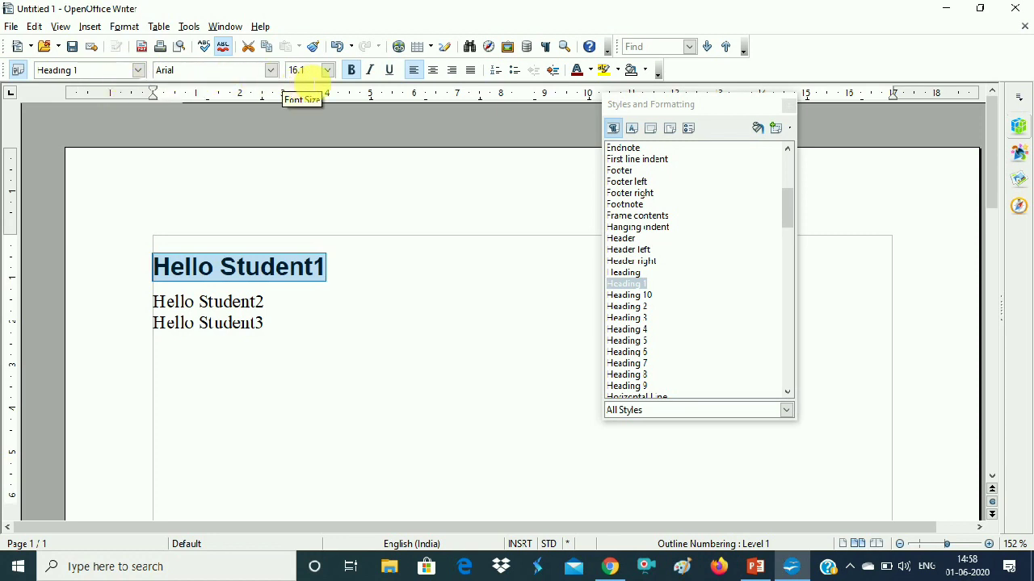
left_click(628, 342)
double_click(628, 341)
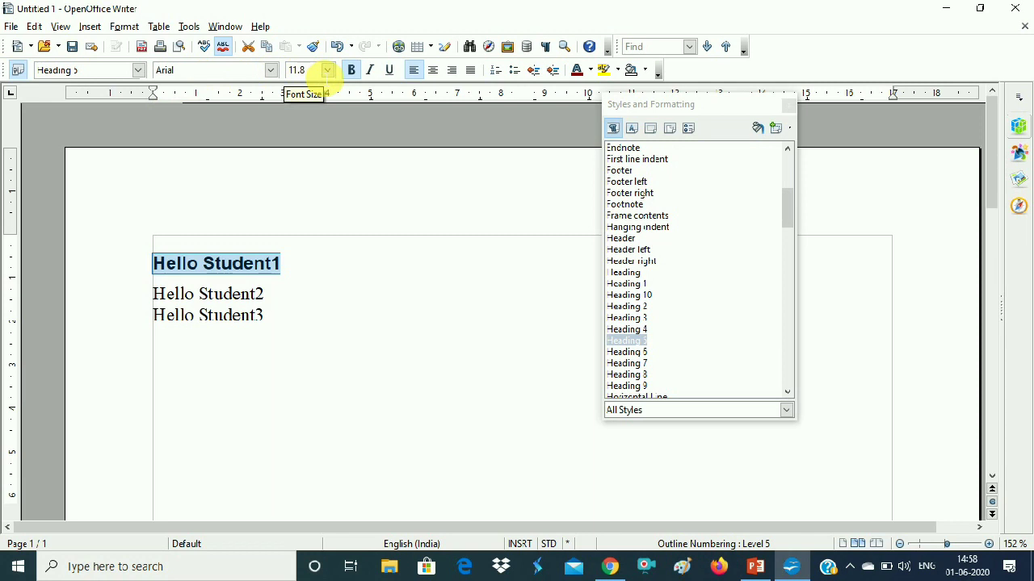
Try the Index Separator and List 1 Cont. styles on the Hello Student1 line and return it to the Default style.
left_click_drag(785, 215, 791, 258)
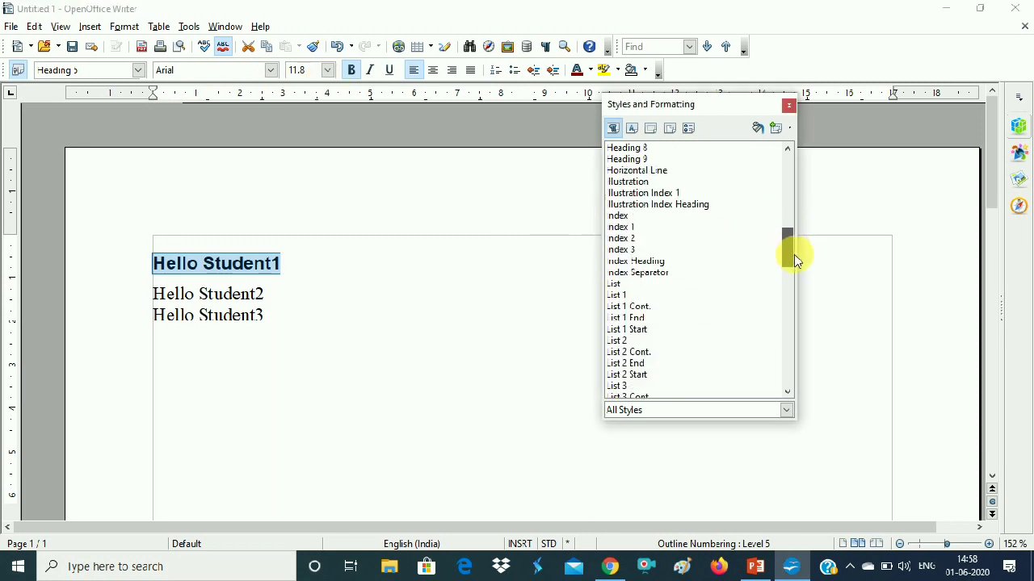
double_click(650, 273)
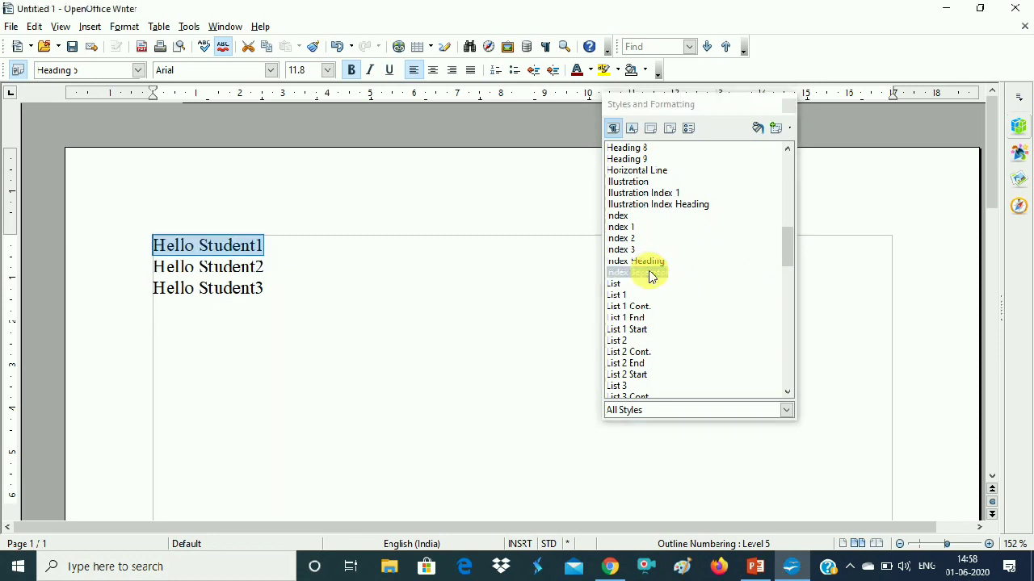
double_click(629, 306)
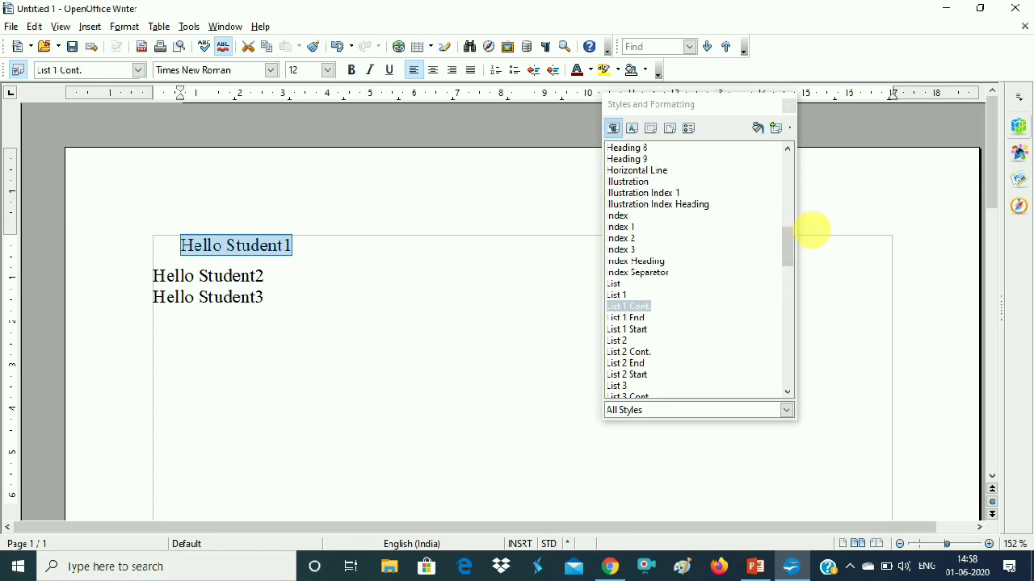
left_click_drag(784, 250, 786, 202)
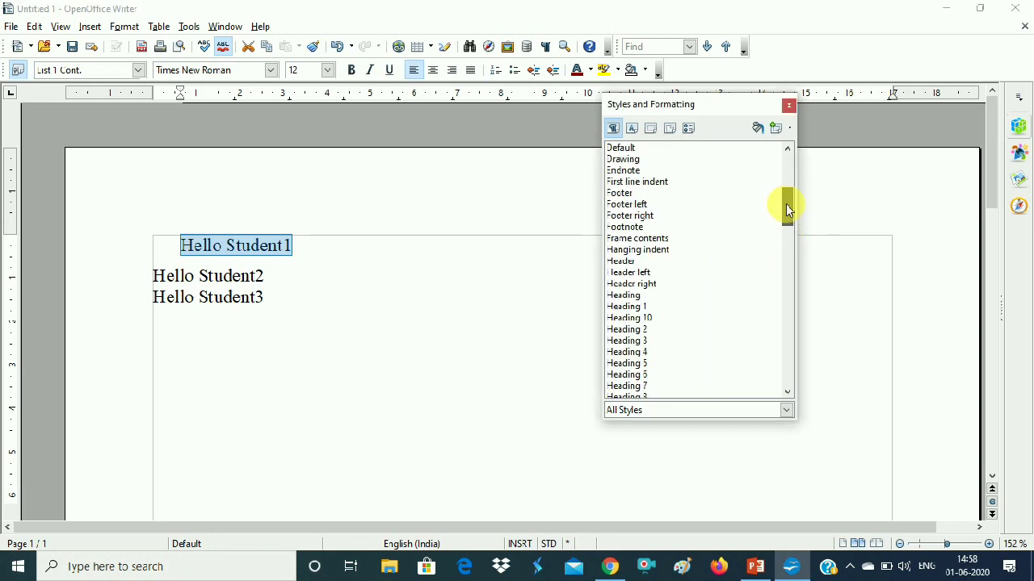
double_click(621, 200)
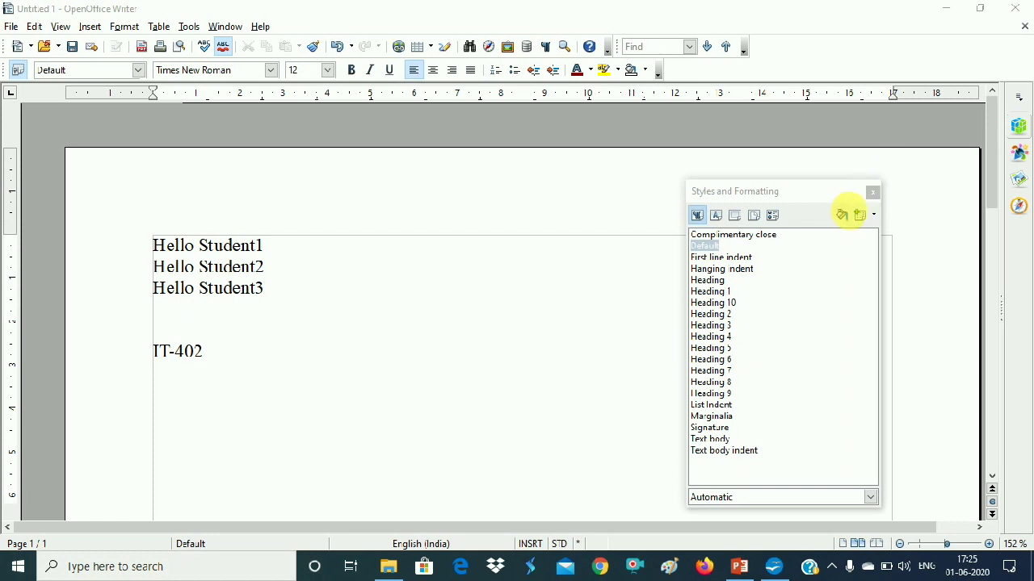
left_click(839, 217)
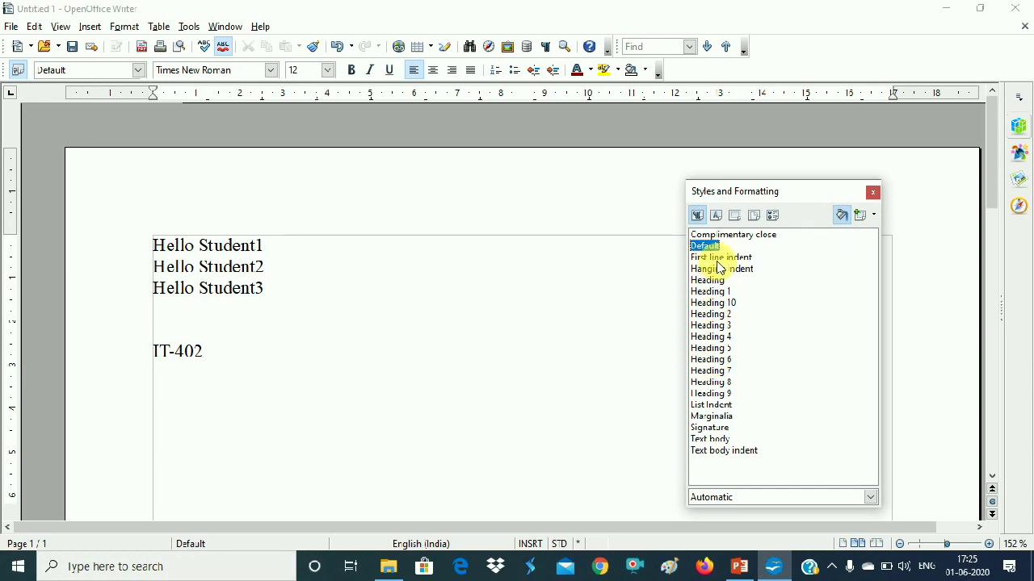
left_click(719, 326)
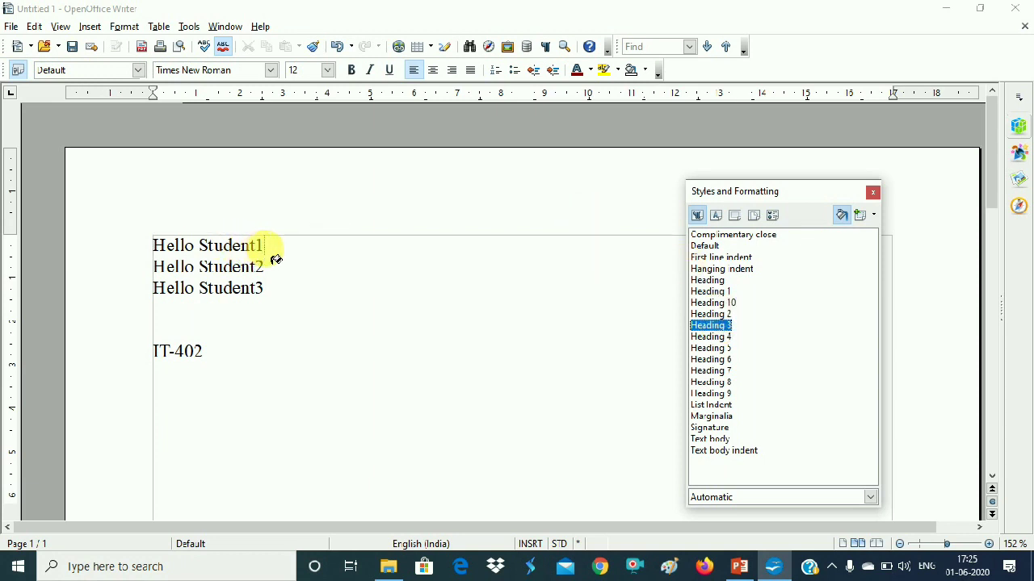
left_click(840, 216)
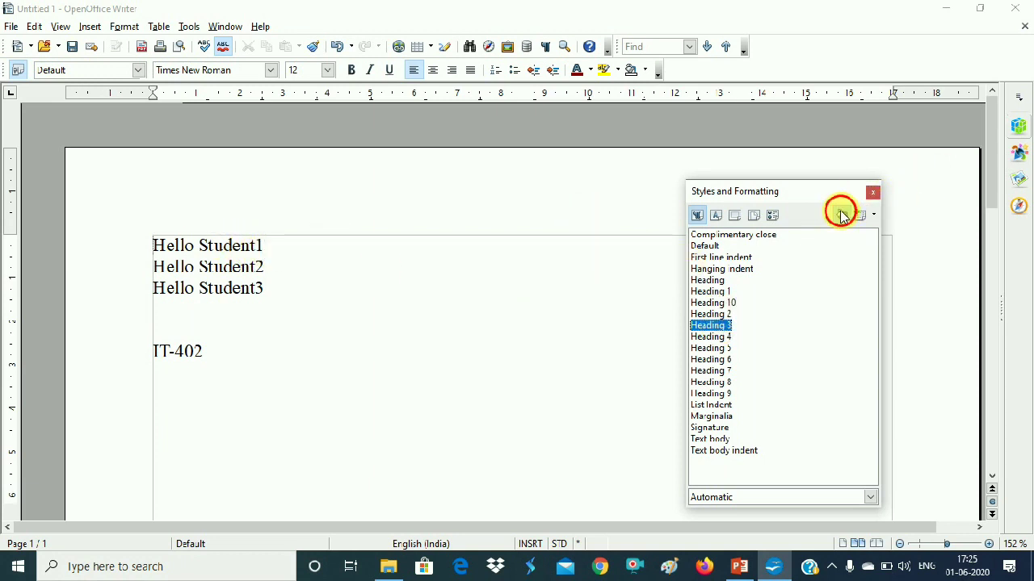
Apply the Heading 3 paragraph style to the Hello Student3 line.
left_click_drag(272, 296, 156, 300)
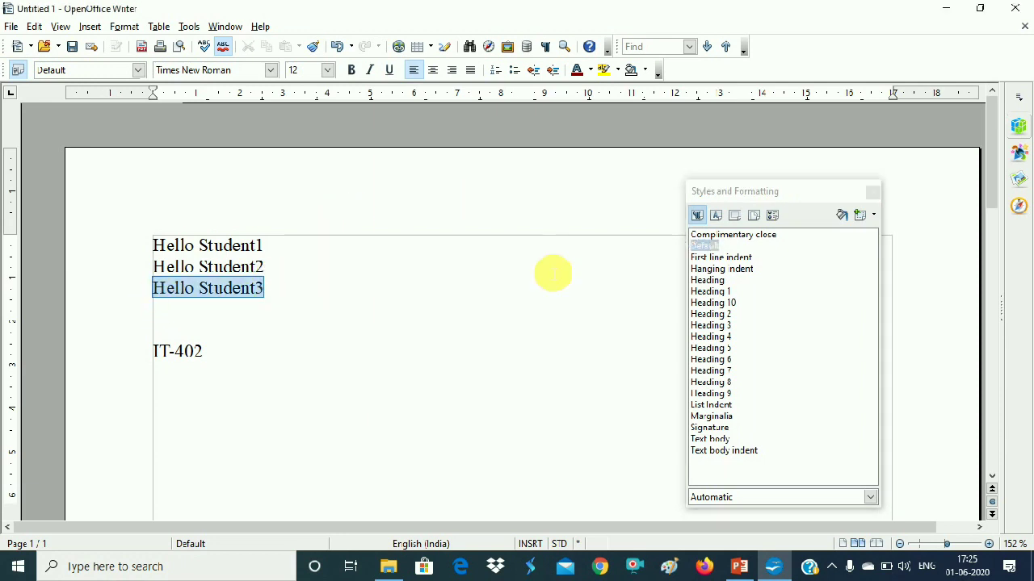
left_click(714, 327)
double_click(714, 327)
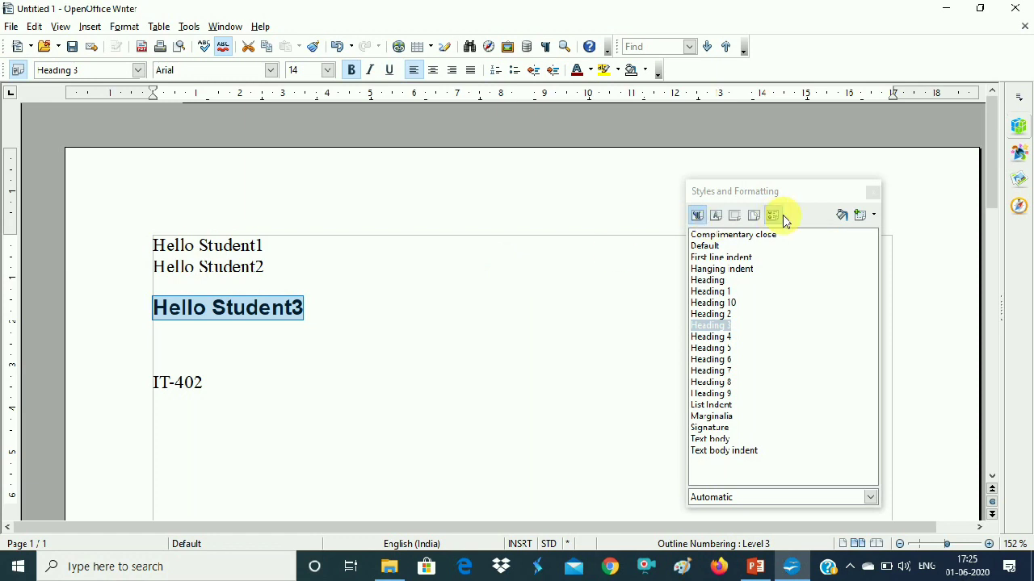
Use Fill Format mode to apply the Heading 3 style to the IT-402 and Hello Student2 lines, and leave the mode.
left_click(842, 216)
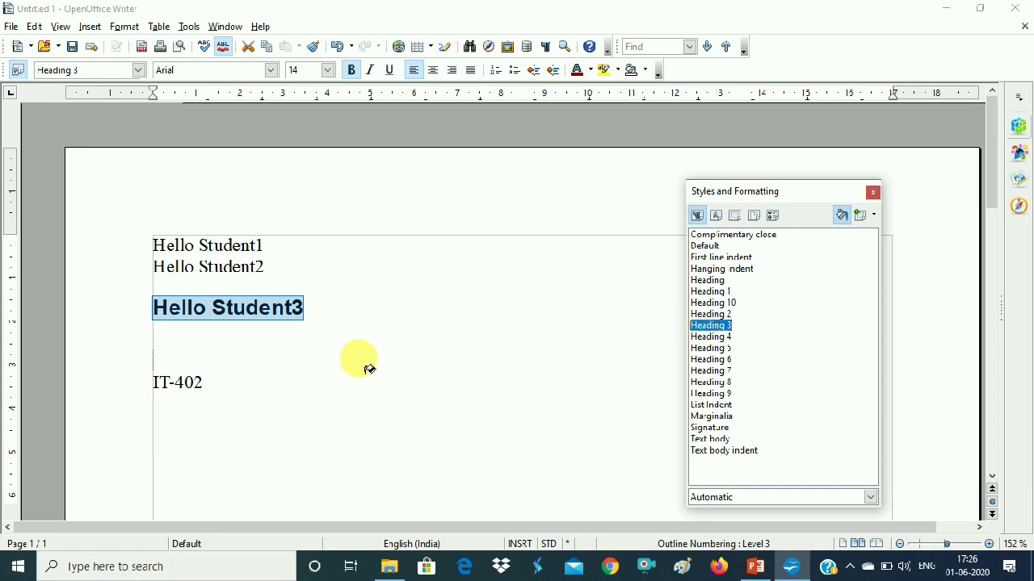
left_click_drag(214, 388, 156, 392)
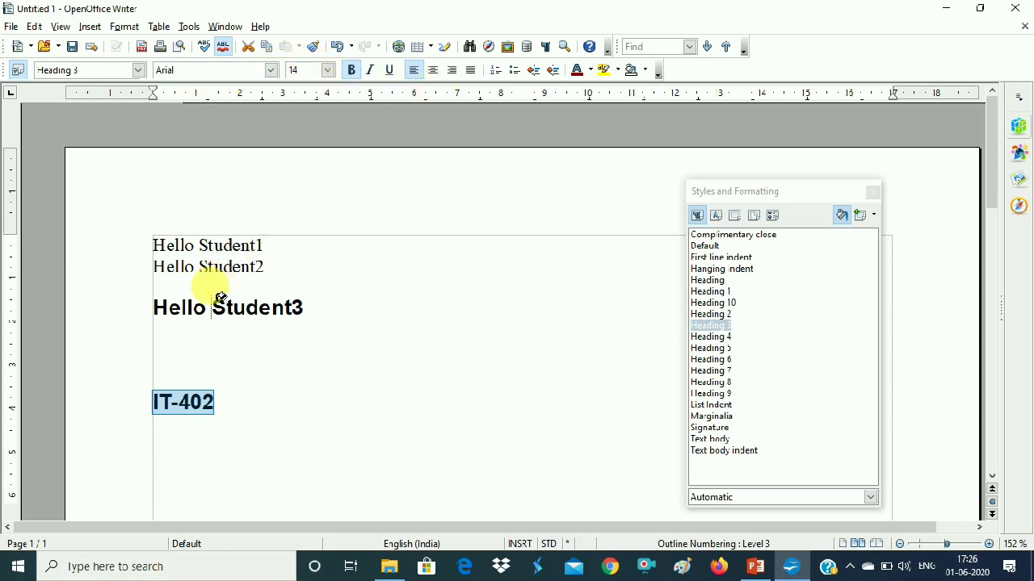
left_click_drag(267, 277, 157, 282)
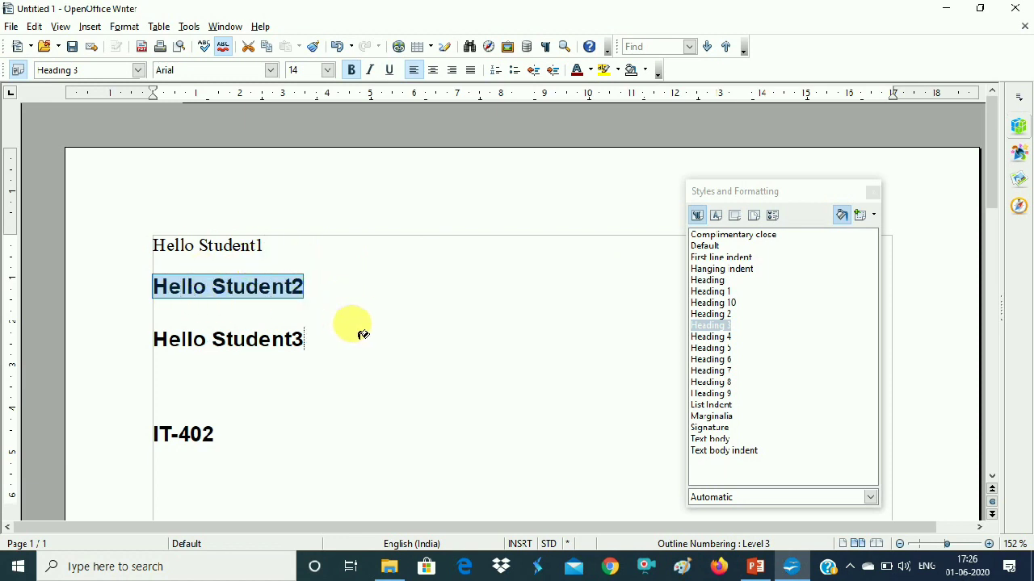
left_click(837, 222)
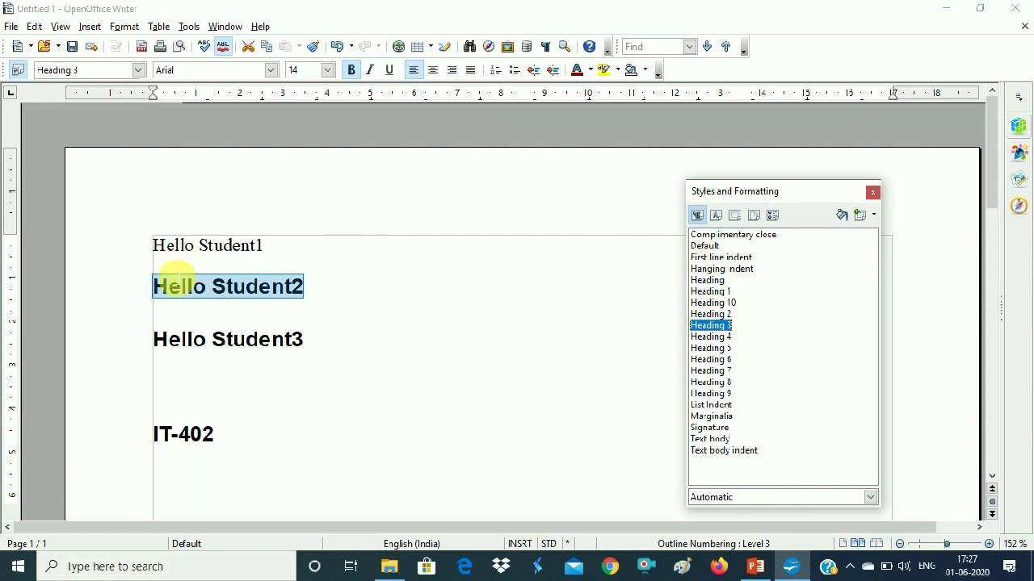
Set the font of the Hello Student2 line to Franklin Gothic Medium Cond and reselect the line.
left_click(271, 70)
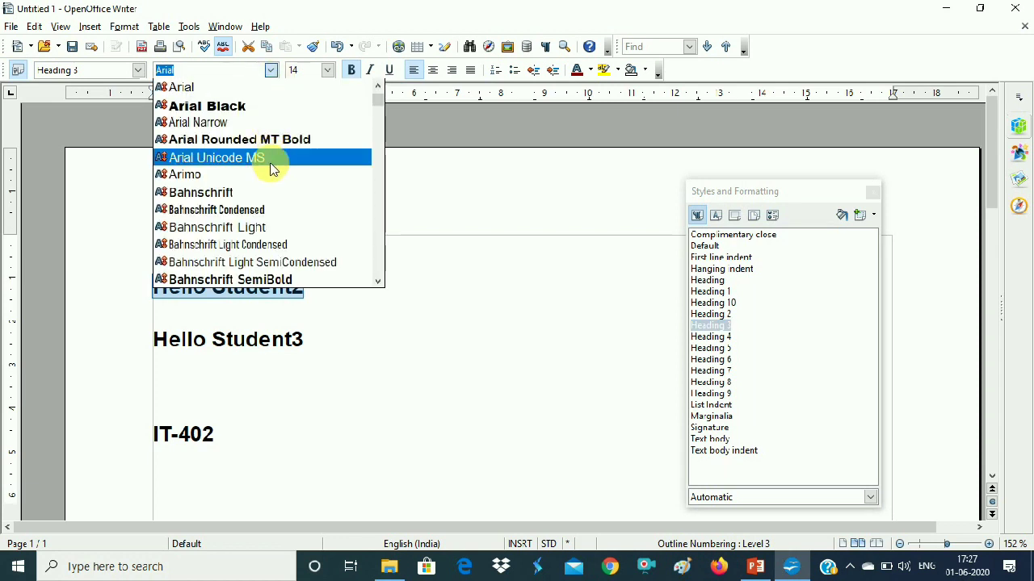
left_click_drag(375, 108, 377, 157)
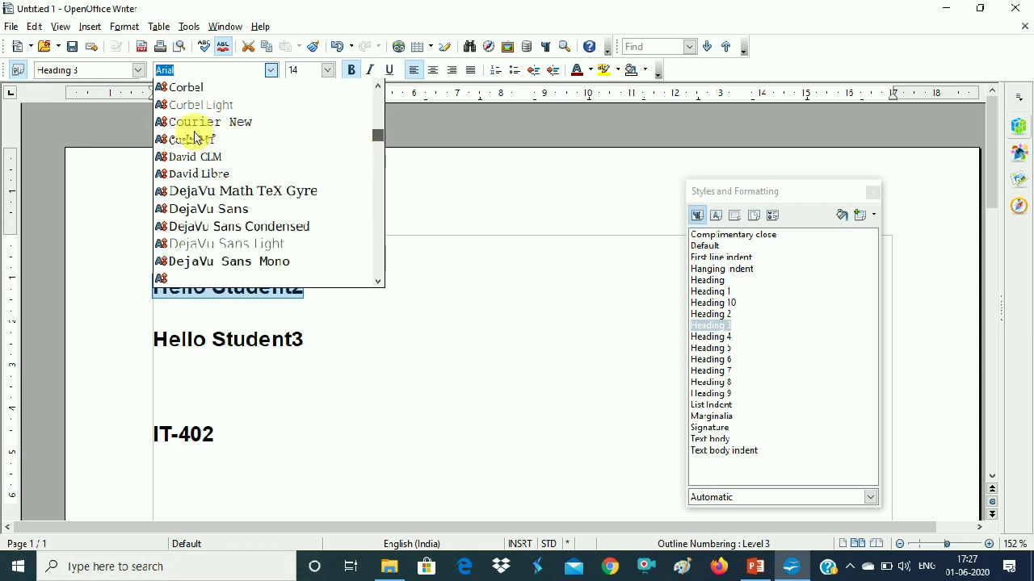
scroll(192, 139, "down", 8)
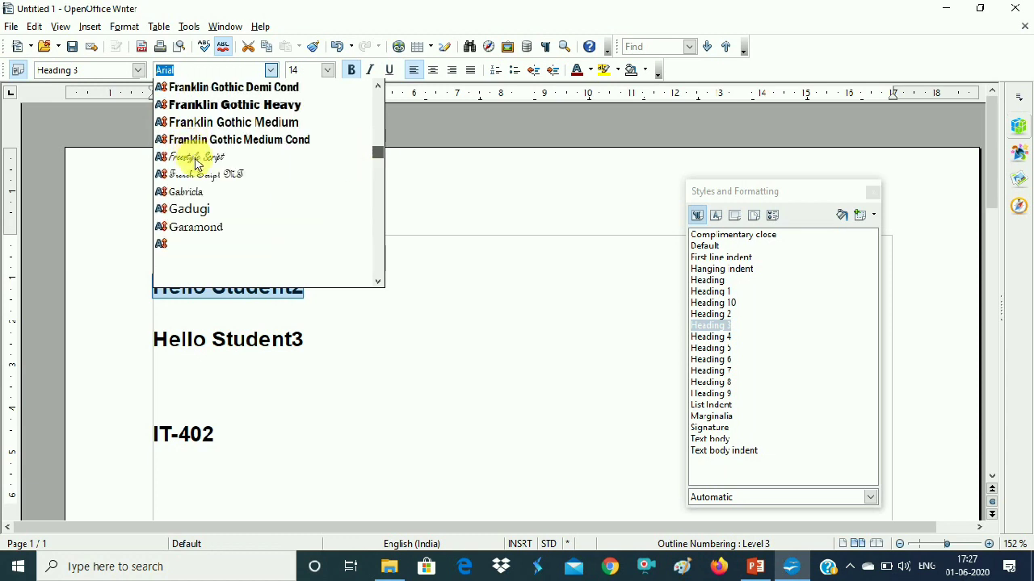
key("Return")
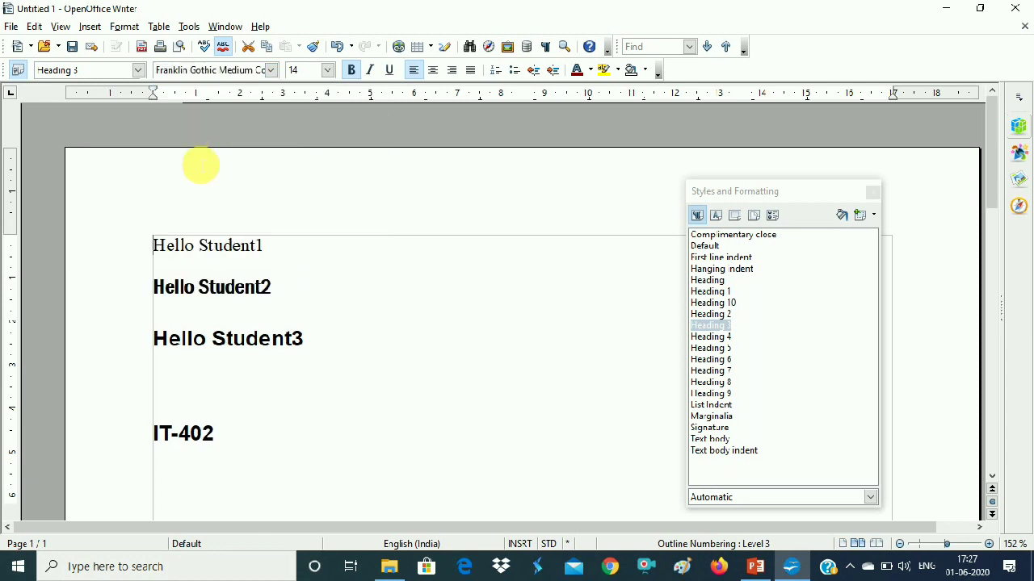
left_click(233, 248)
left_click_drag(281, 297, 134, 295)
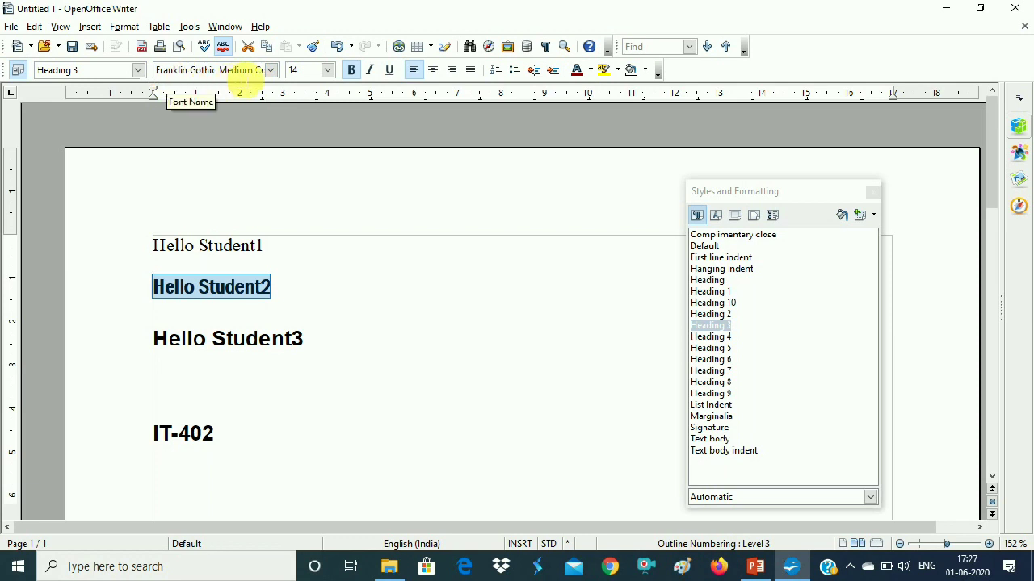
Set the selected Hello Student2 line to font size 28 and make it italic.
left_click(327, 70)
left_click(327, 207)
left_click(327, 207)
left_click(303, 205)
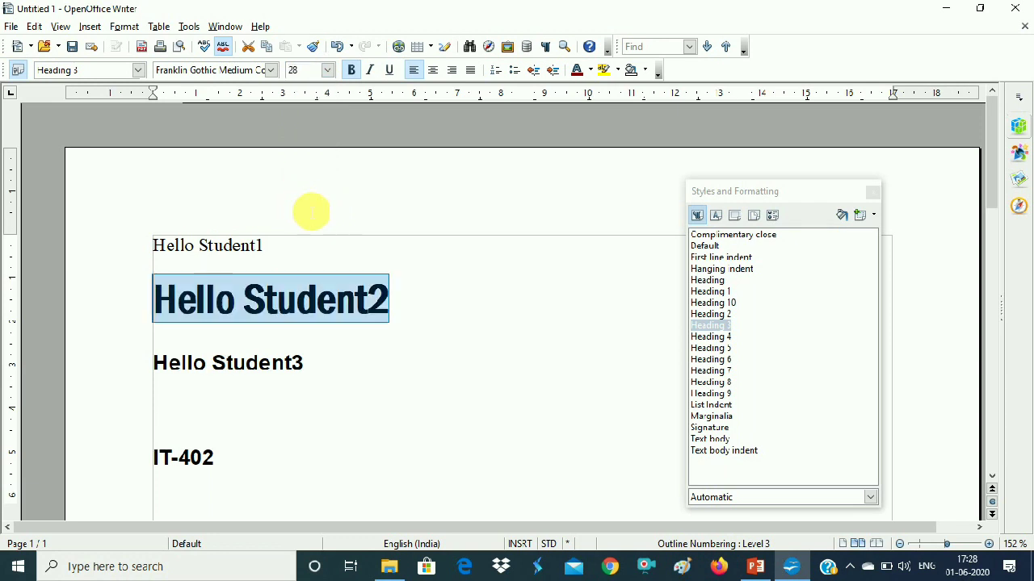
left_click(371, 70)
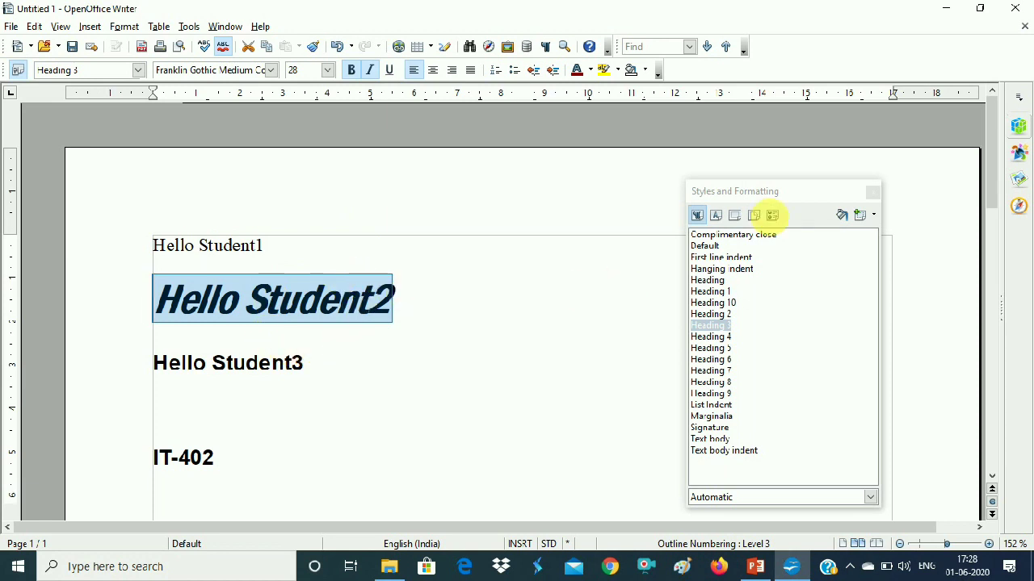
Create a paragraph style named xyz from the formatted Hello Student2 line, and update the style from the selection.
left_click(873, 216)
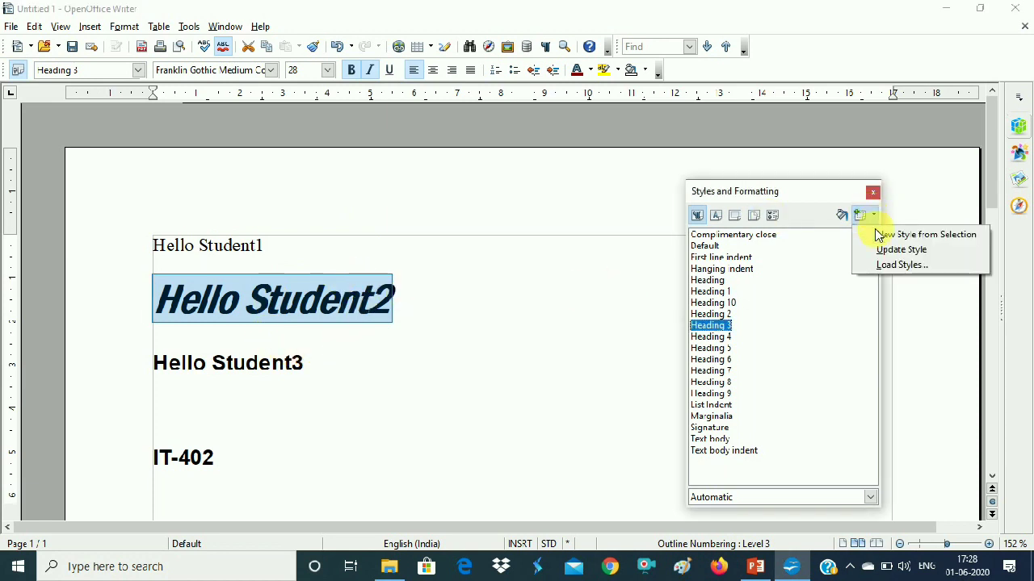
left_click(877, 235)
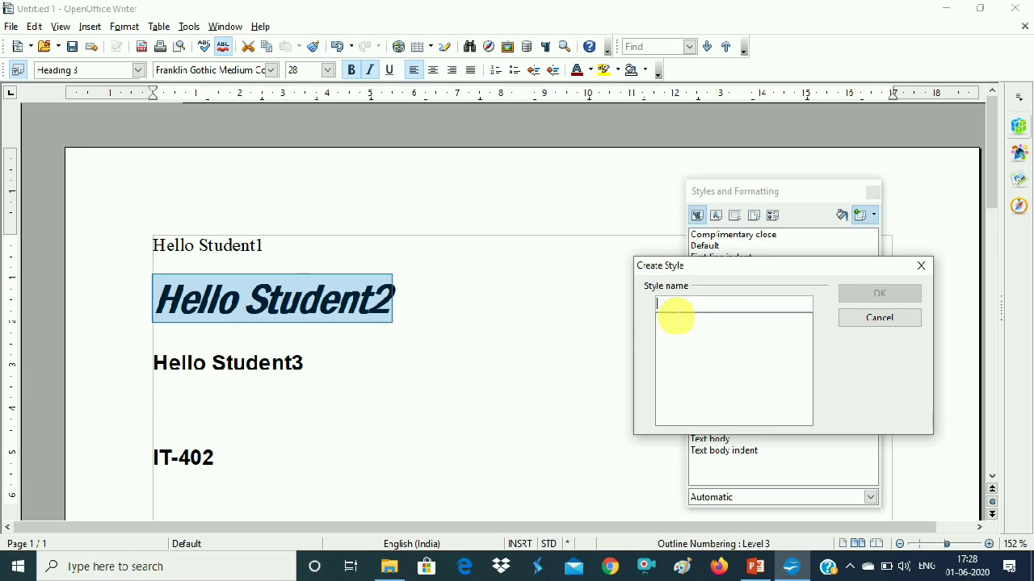
type("a")
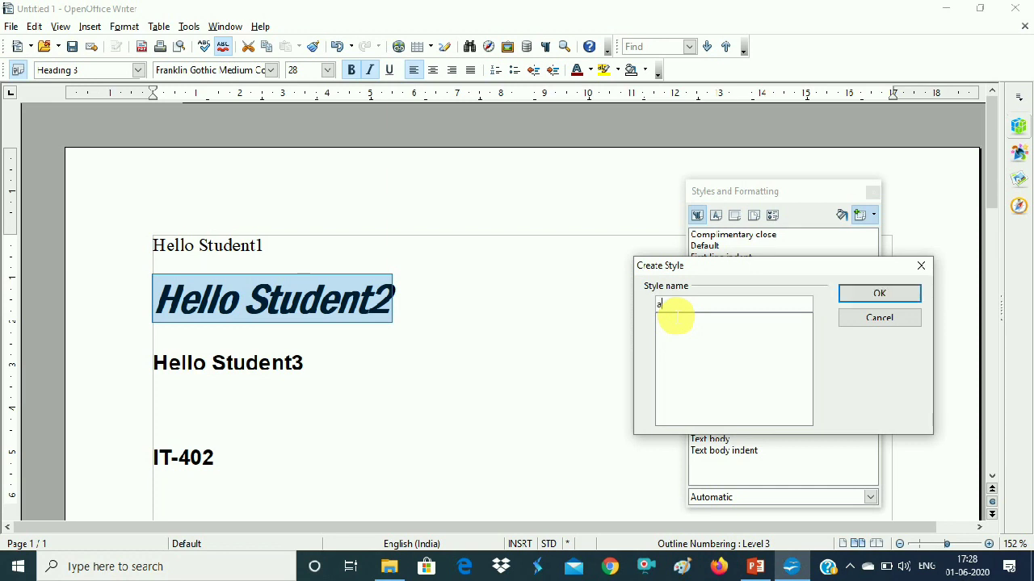
key("BackSpace")
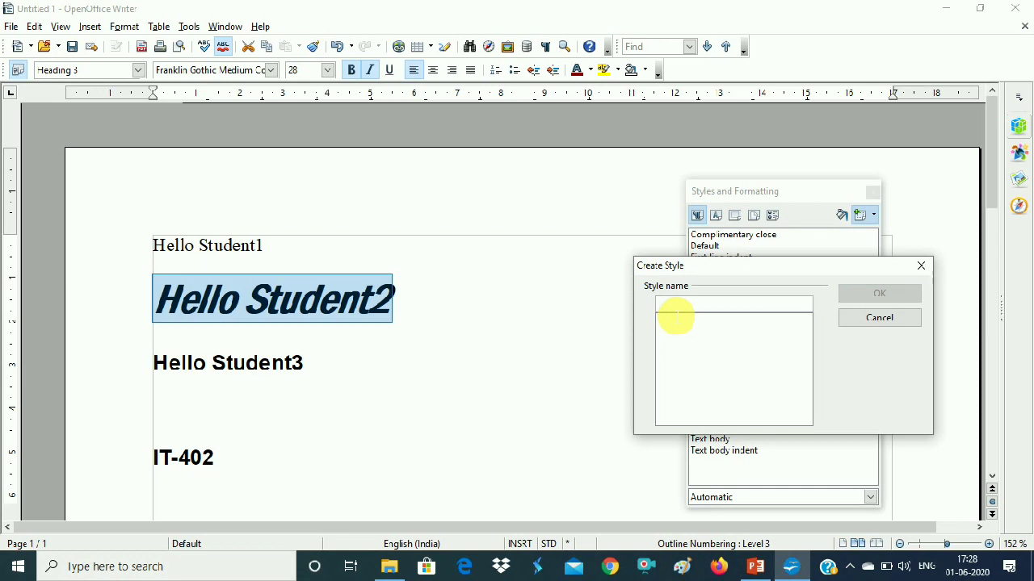
type("xyz")
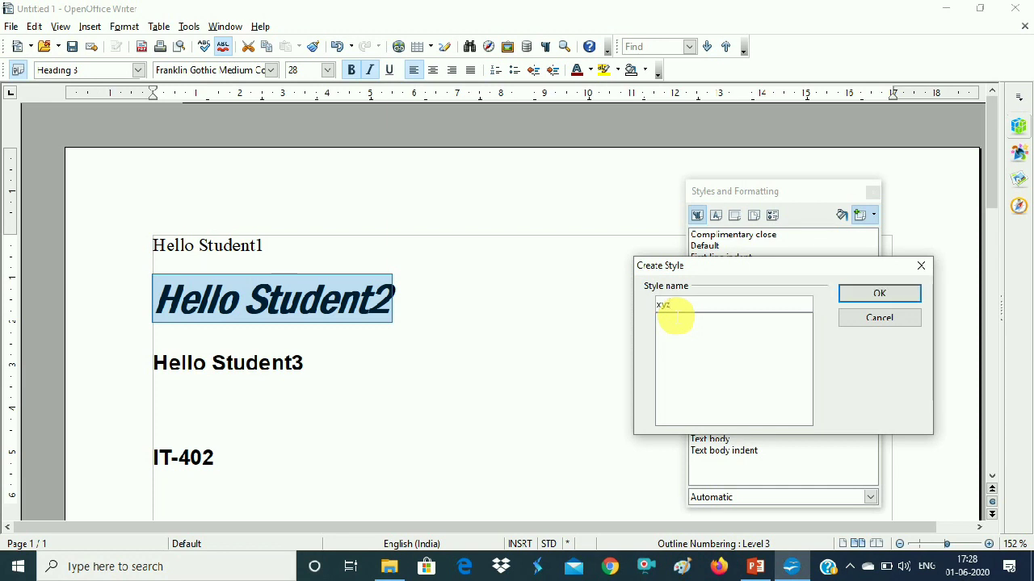
left_click(865, 293)
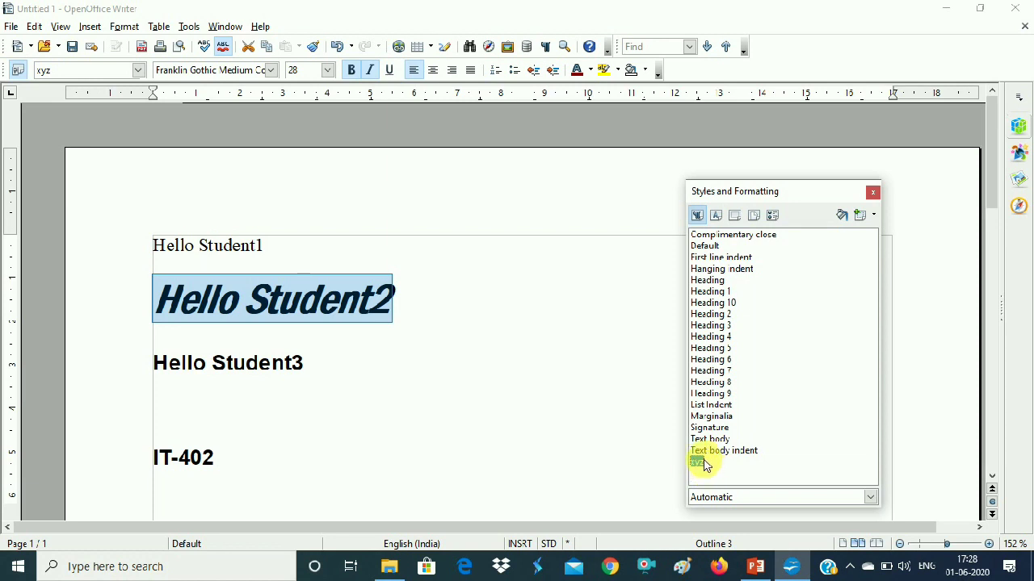
left_click(874, 216)
left_click(881, 252)
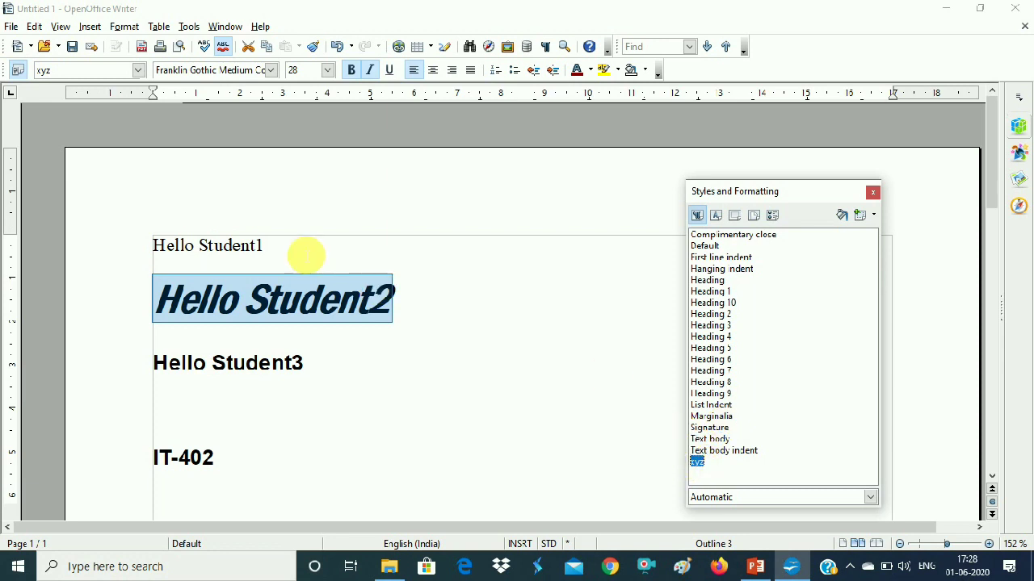
Apply the xyz paragraph style to the Hello Student1 line.
left_click(278, 248)
left_click_drag(278, 248, 160, 251)
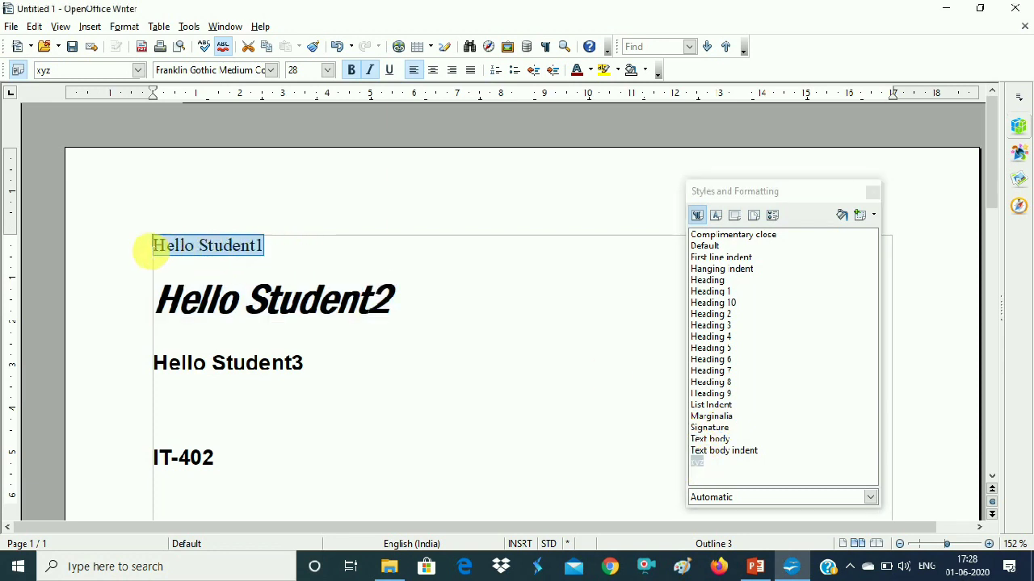
double_click(700, 467)
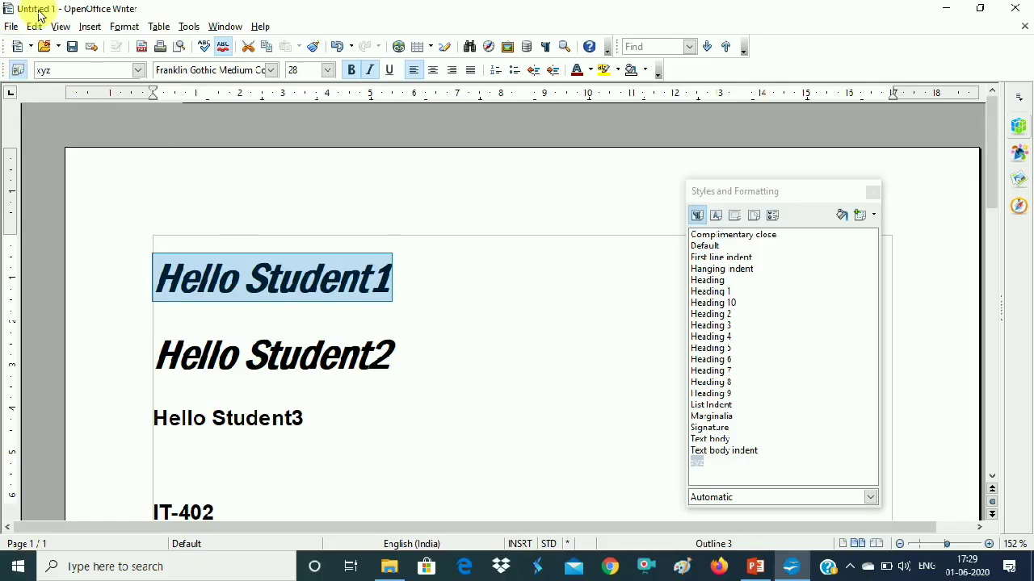
Create a new text document and enter the line Hello Students.
left_click(15, 29)
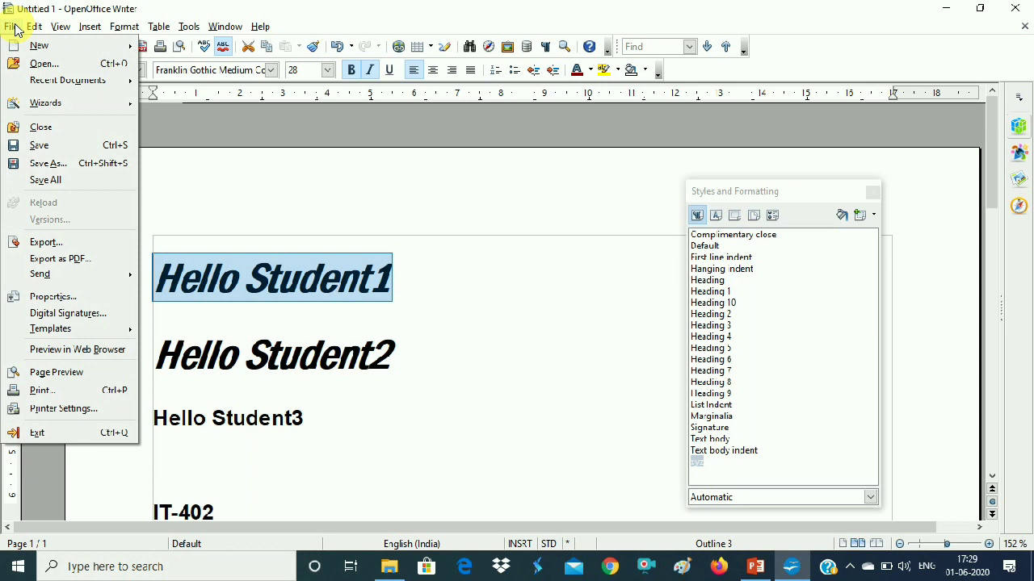
mouse_move(24, 45)
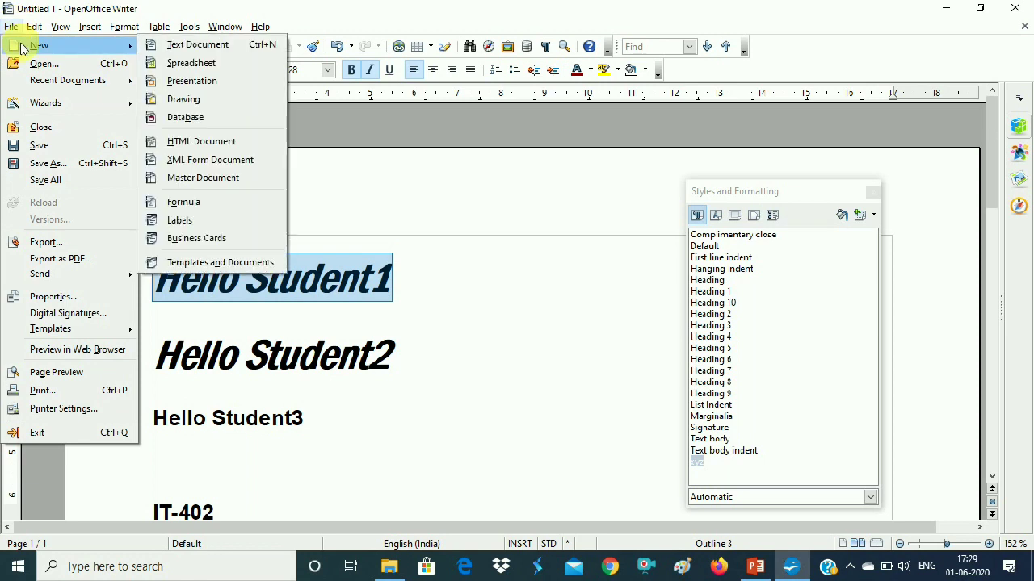
left_click(177, 45)
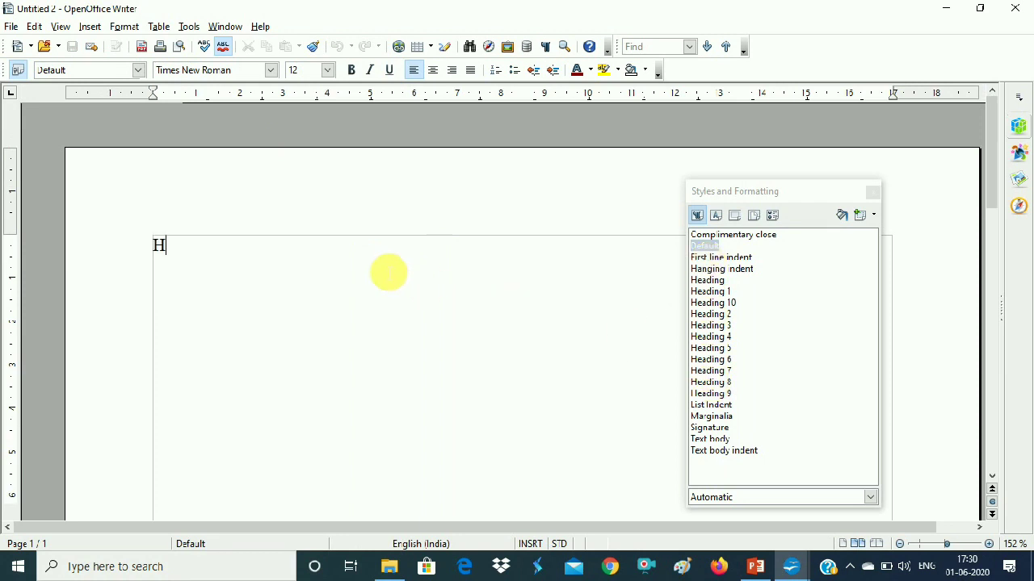
type("llo Students")
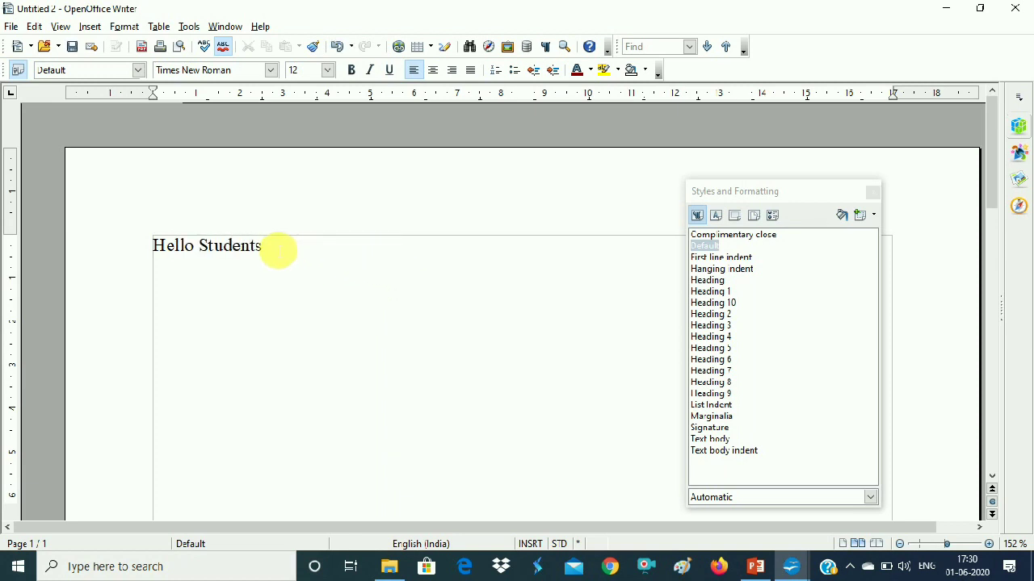
Set the font of the Hello Students line to Vivaldi.
left_click_drag(275, 247, 138, 244)
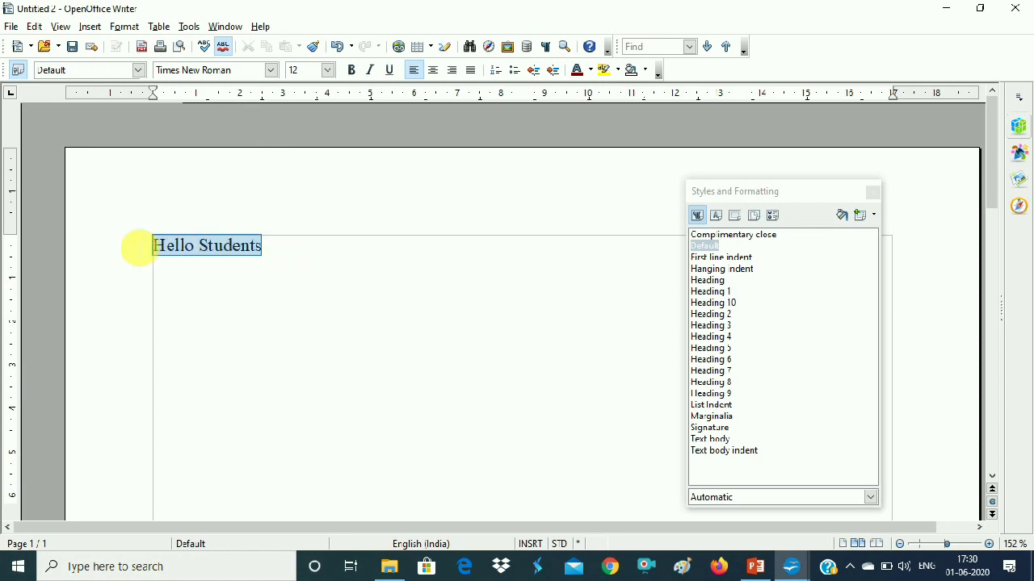
left_click(273, 71)
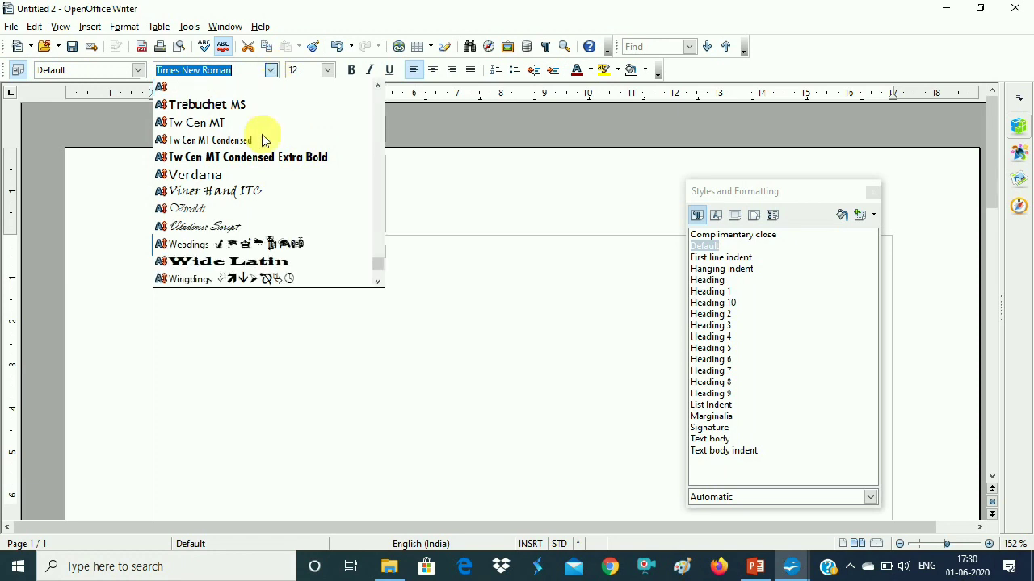
scroll(231, 215, "down", 3)
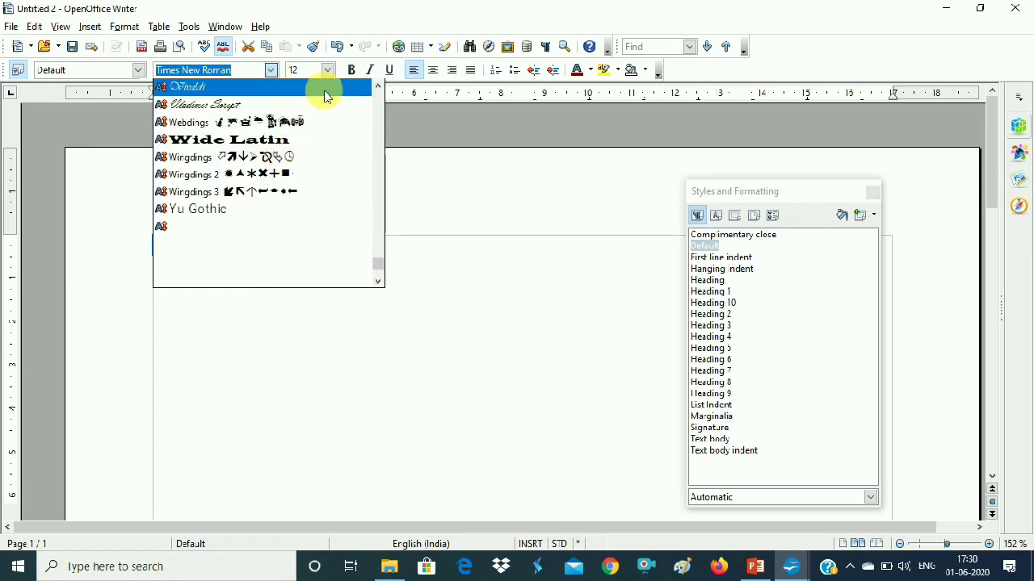
key("Return")
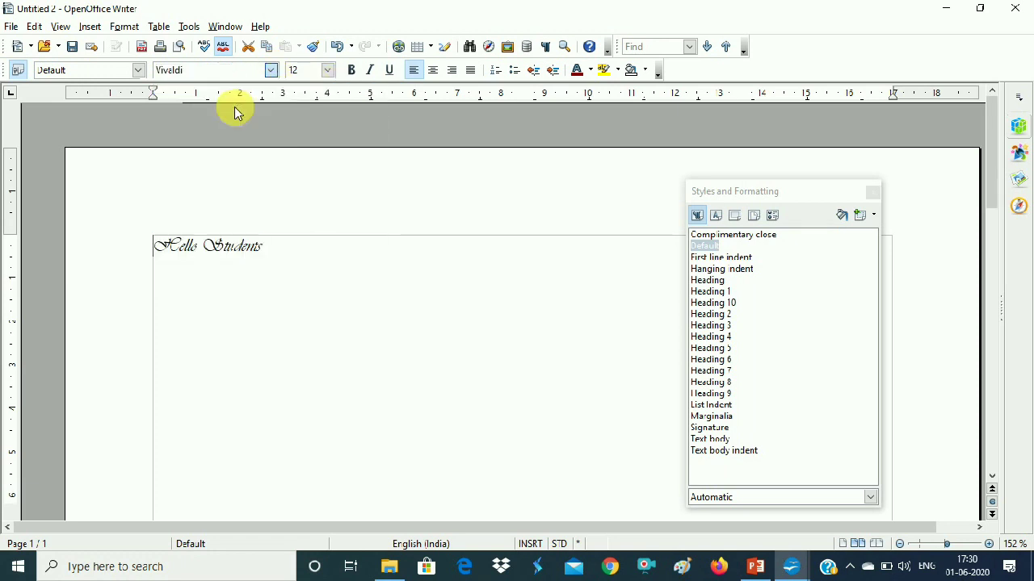
Set the Hello Students line to font size 44 and make it bold.
left_click(279, 253)
left_click_drag(279, 252, 127, 246)
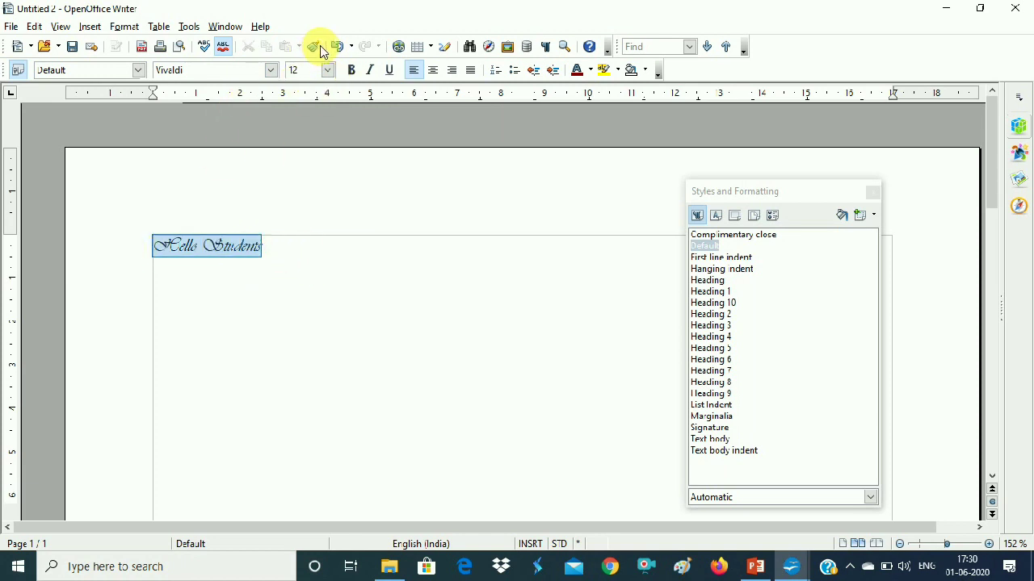
left_click(327, 72)
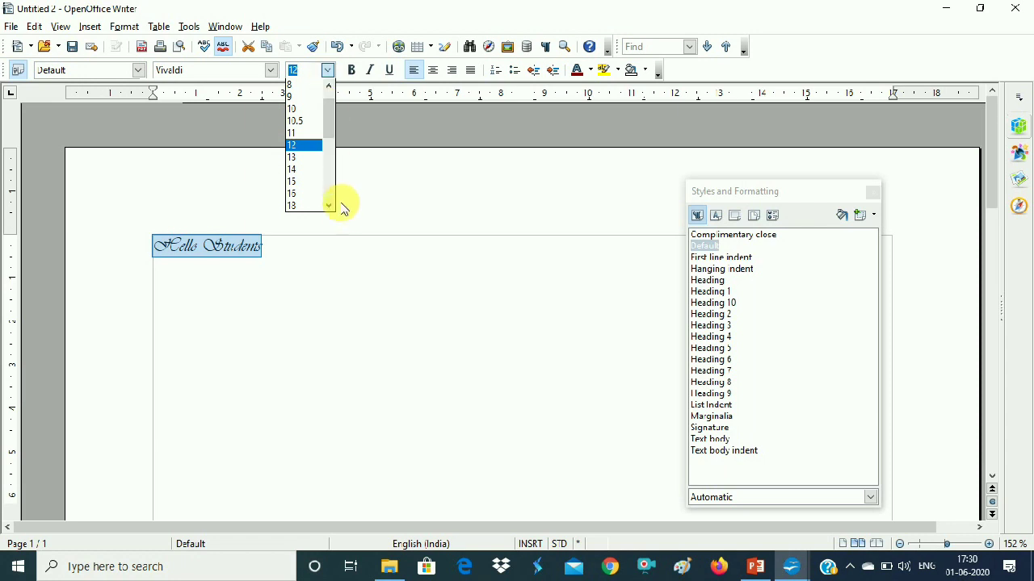
scroll(328, 208, "down", 3)
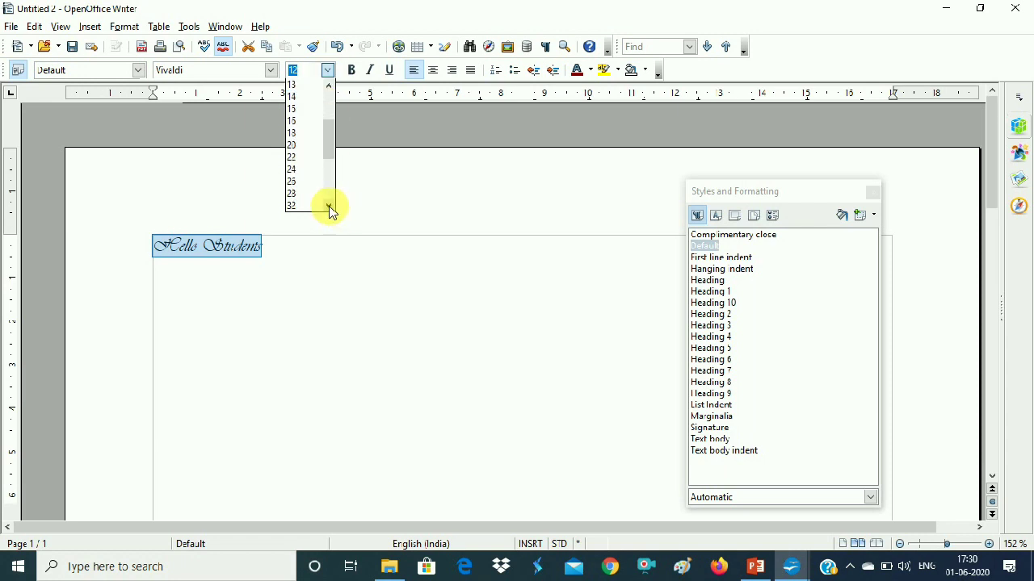
left_click(303, 206)
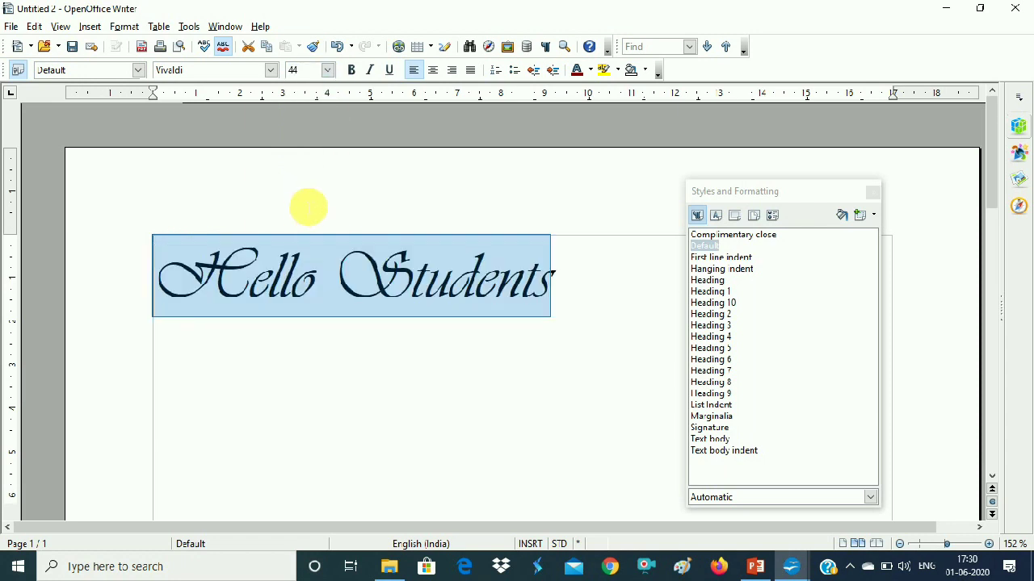
left_click(358, 72)
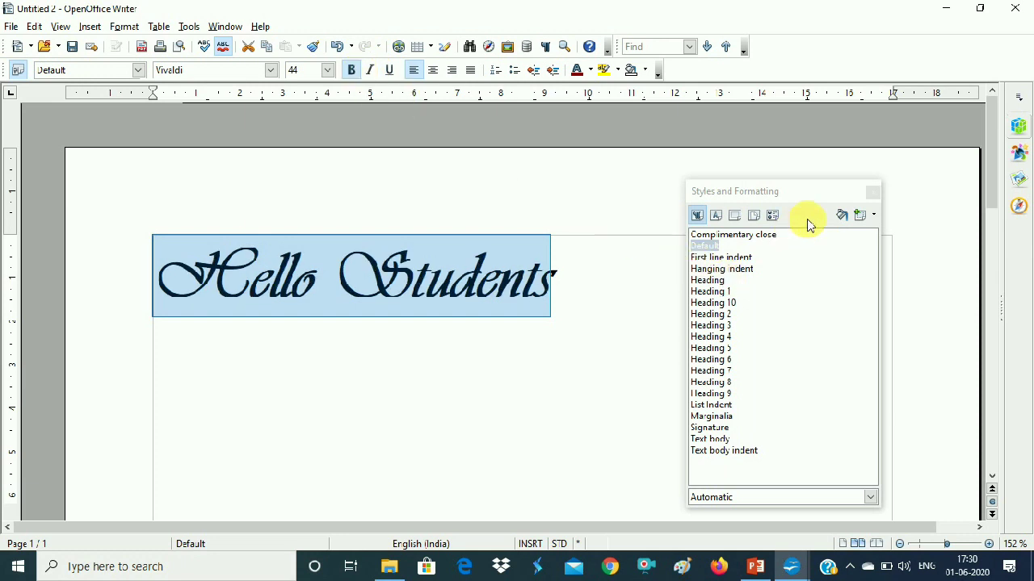
Create a paragraph style named def from the formatted Hello Students line.
left_click(876, 216)
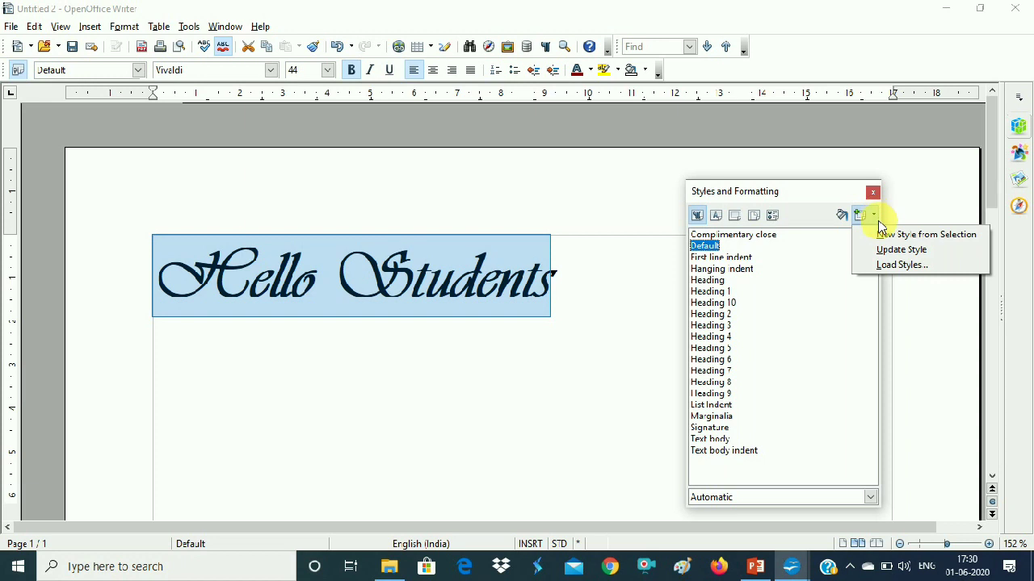
left_click(881, 236)
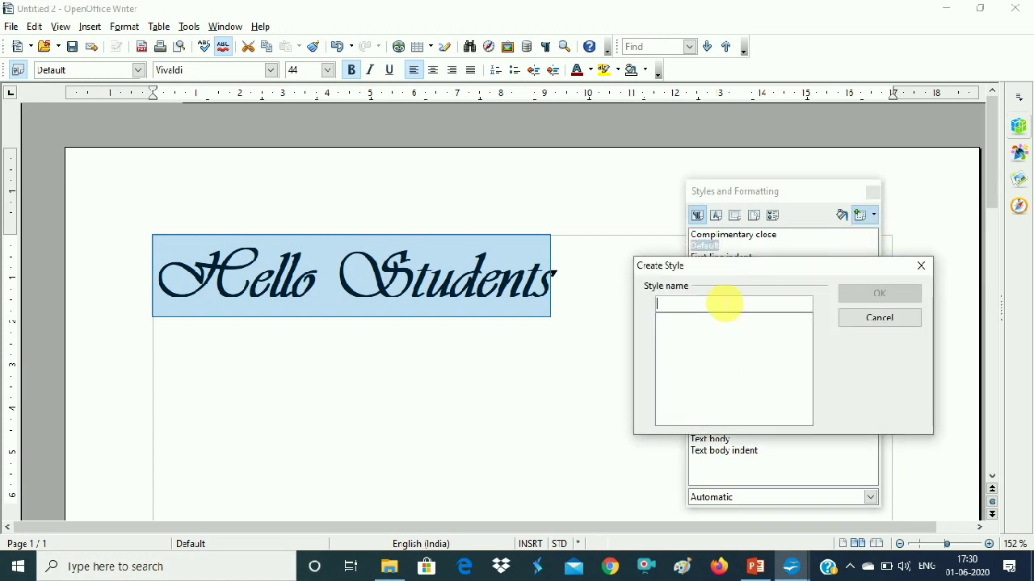
type("d")
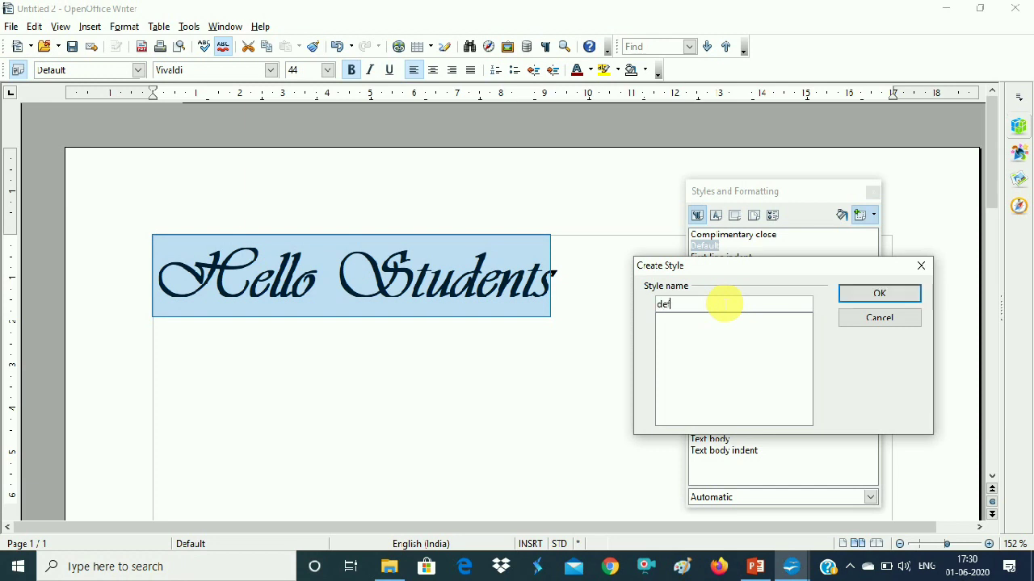
type("ef")
left_click(862, 294)
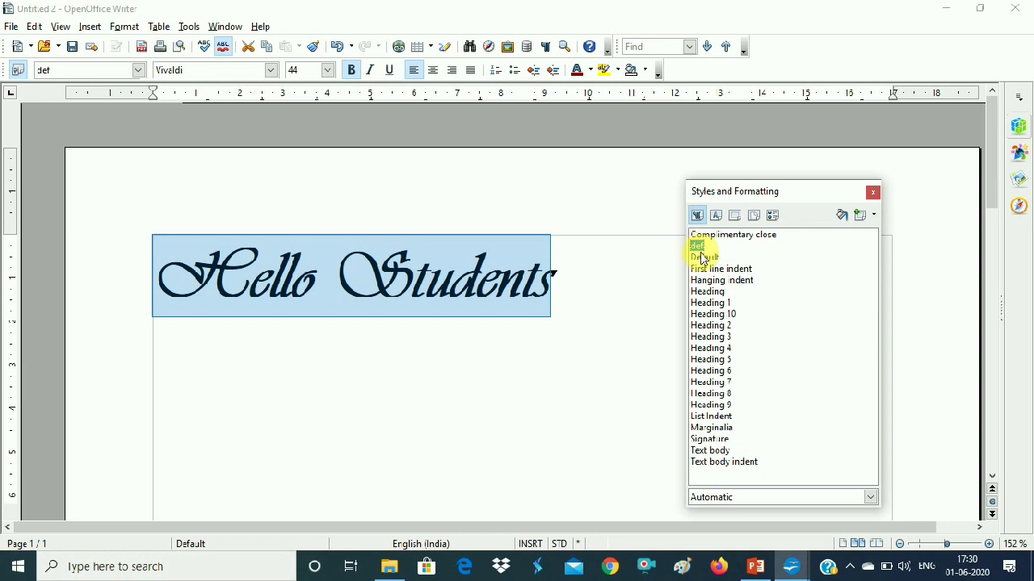
left_click_drag(693, 251, 705, 253)
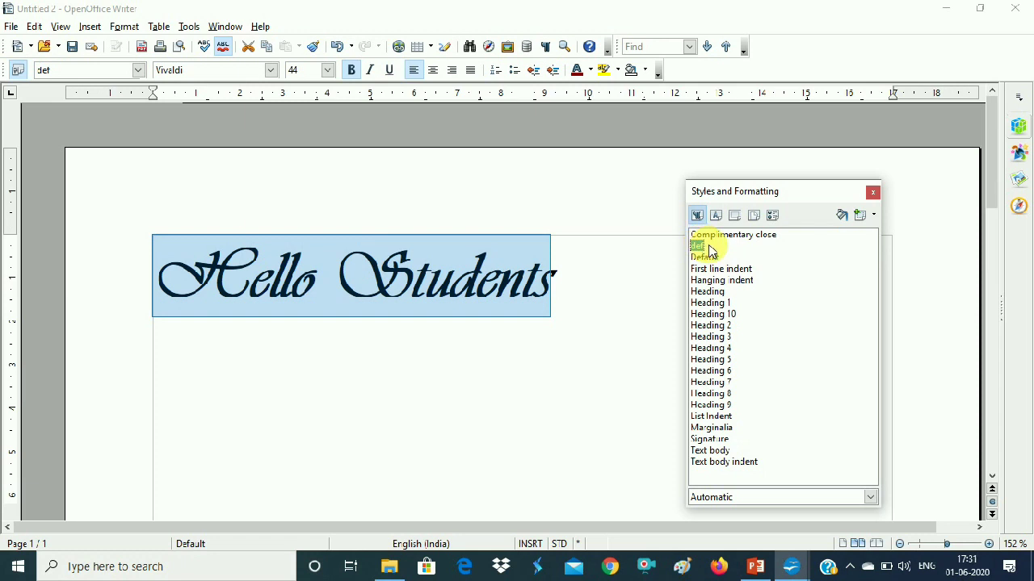
Save the new document in the Documents folder as an ODF Text Document named style.
left_click(13, 29)
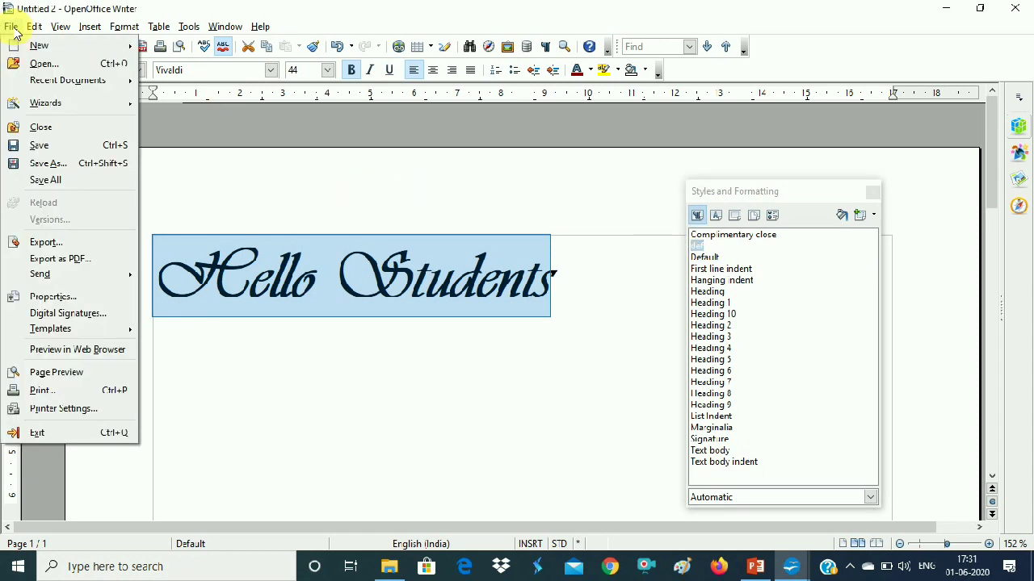
left_click(45, 146)
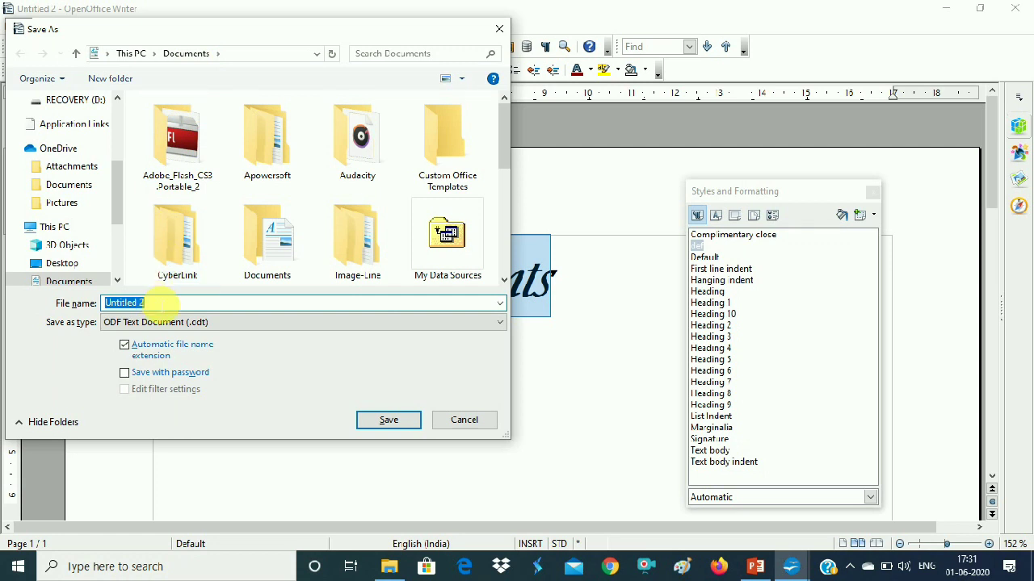
type("style")
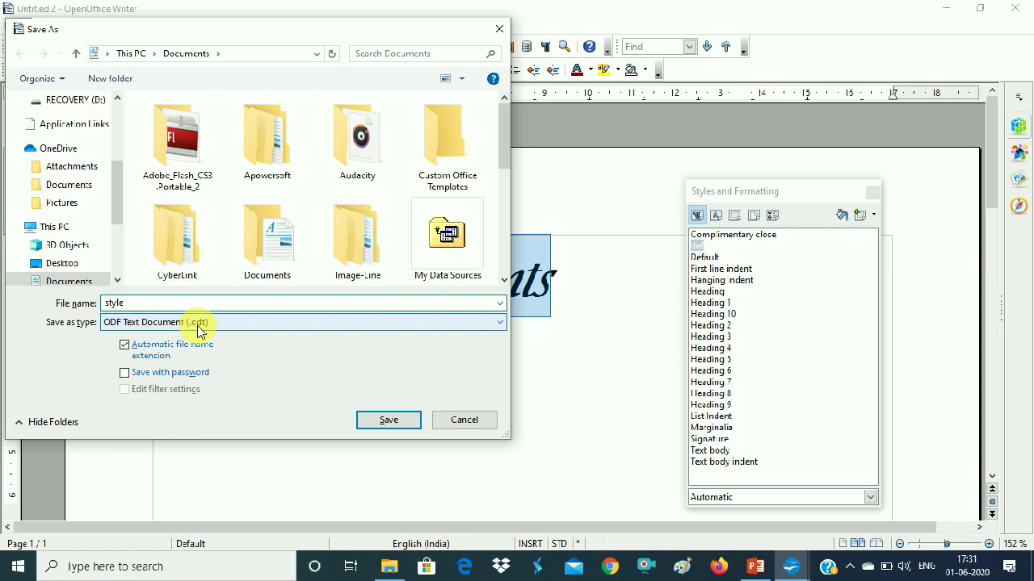
left_click(389, 422)
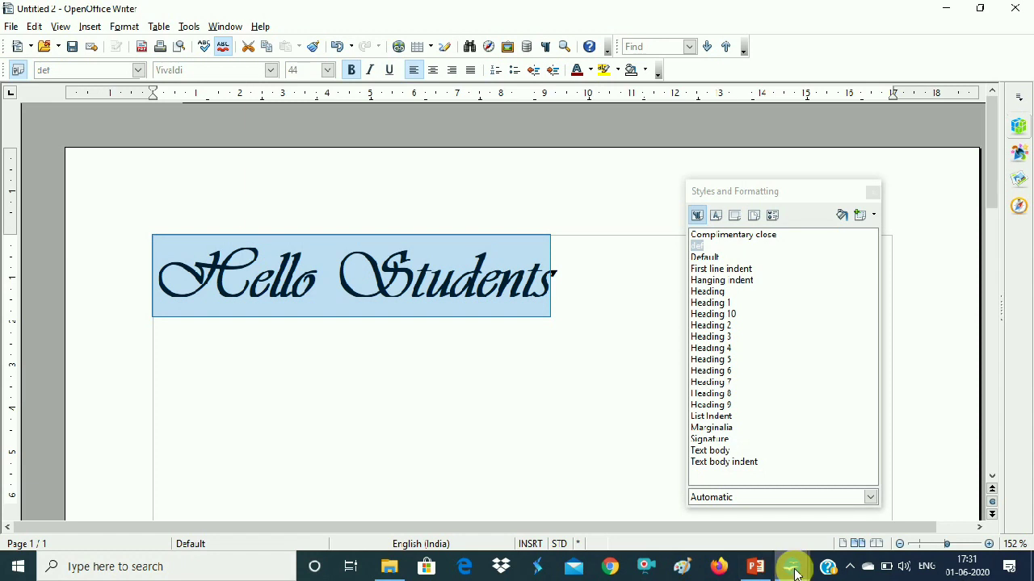
Switch back to the Untitled 1 document and deselect the Hello Student1 line.
mouse_move(792, 563)
left_click(745, 507)
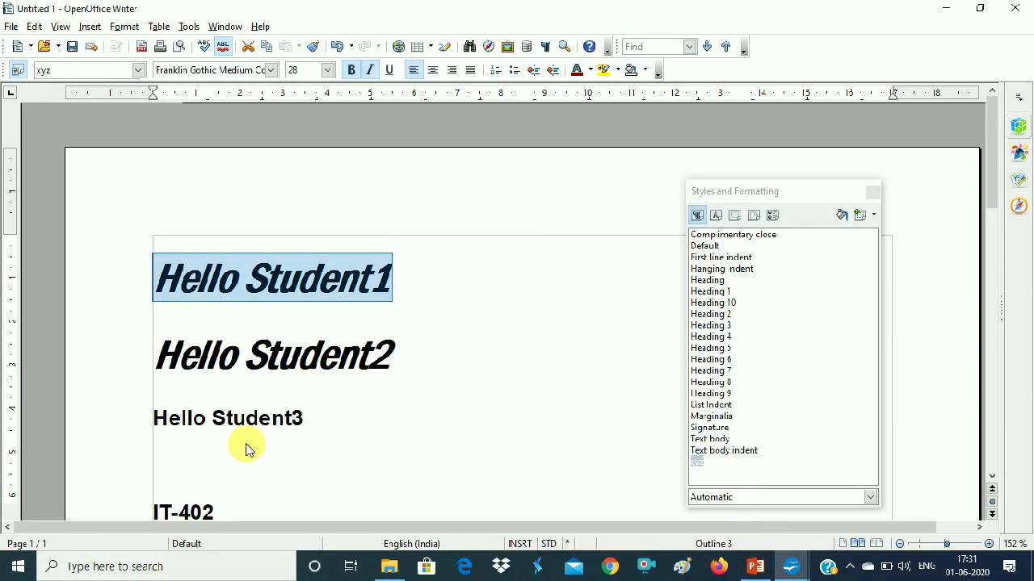
left_click(225, 471)
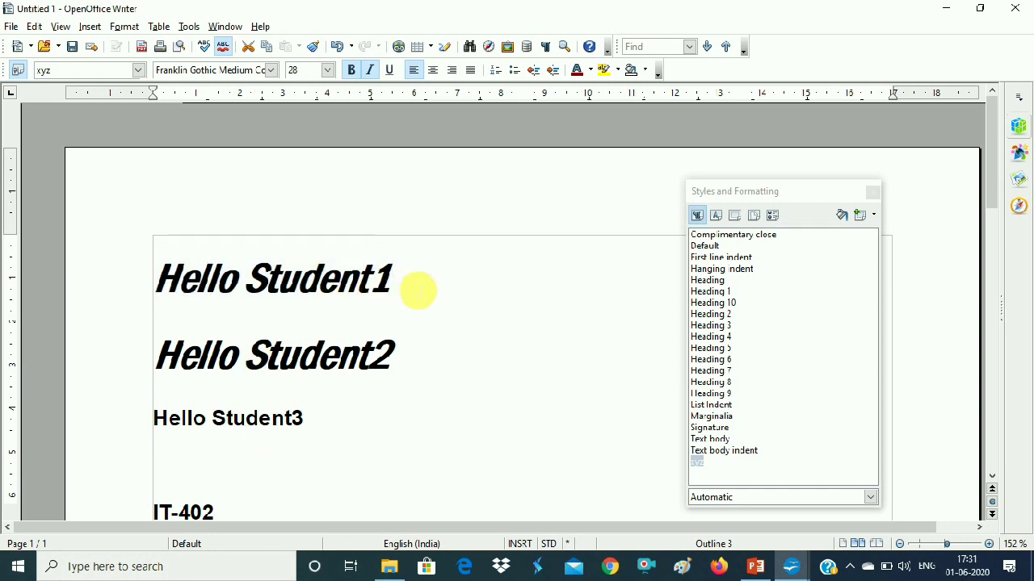
Select the Hello Student1 line and load the text styles from the style file in the Documents folder.
left_click(397, 279)
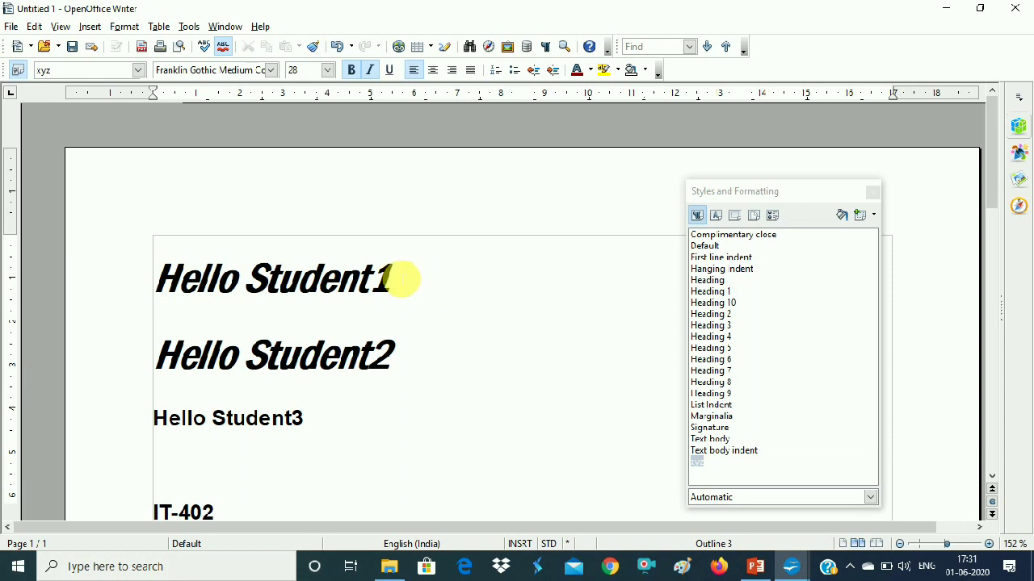
left_click(176, 277, "shift")
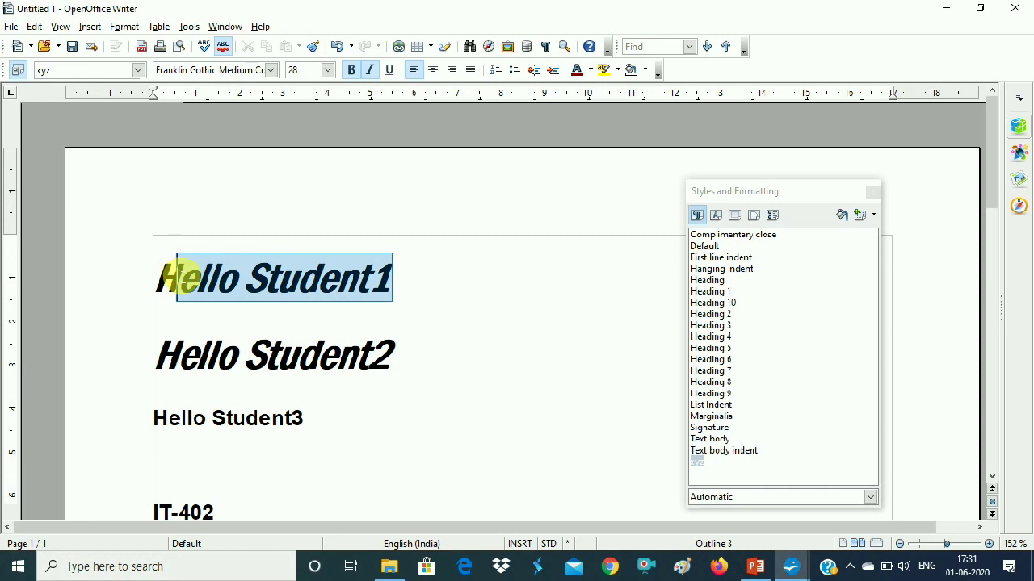
left_click(127, 282, "shift")
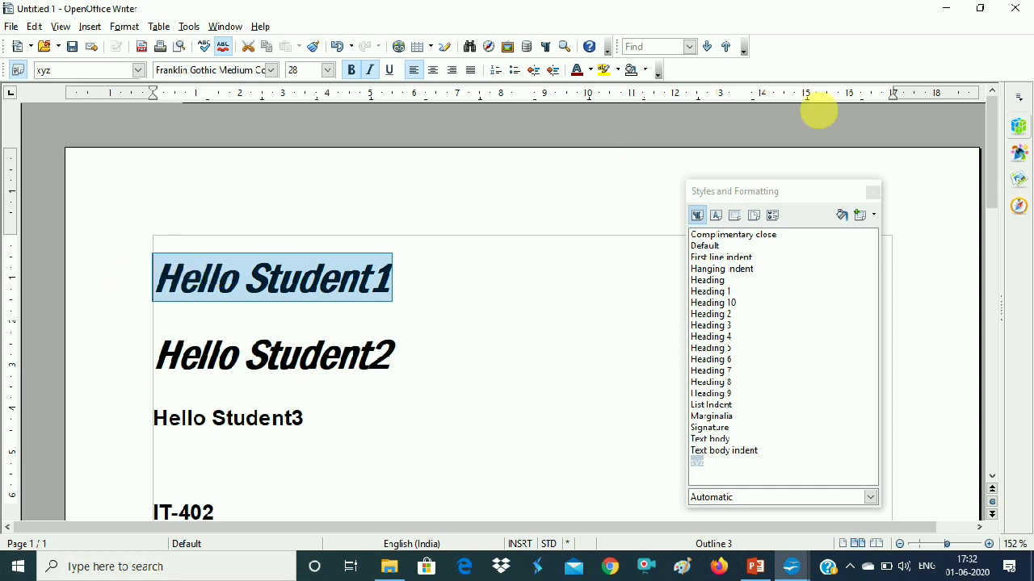
left_click(874, 215)
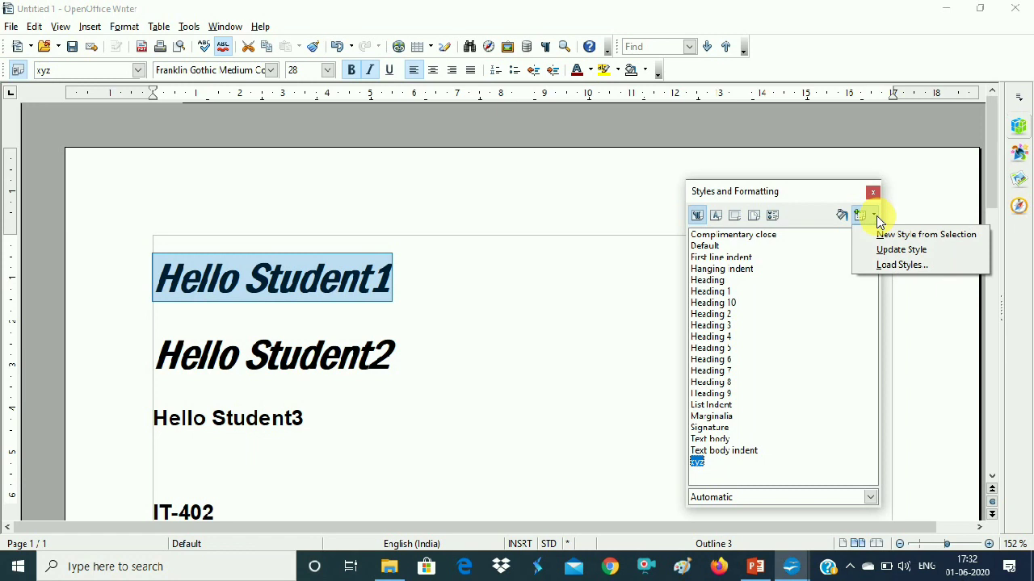
left_click(890, 269)
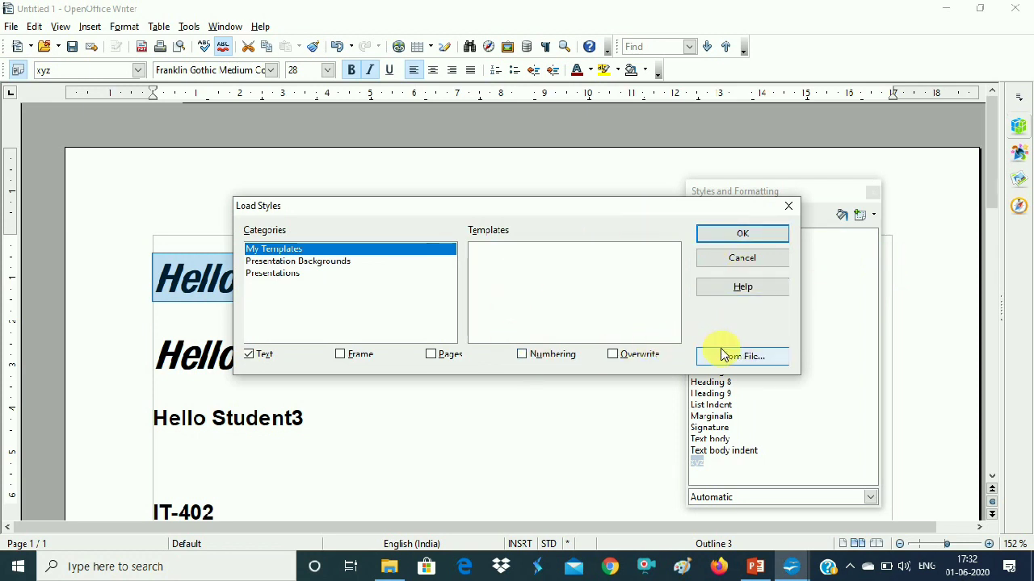
left_click(727, 358)
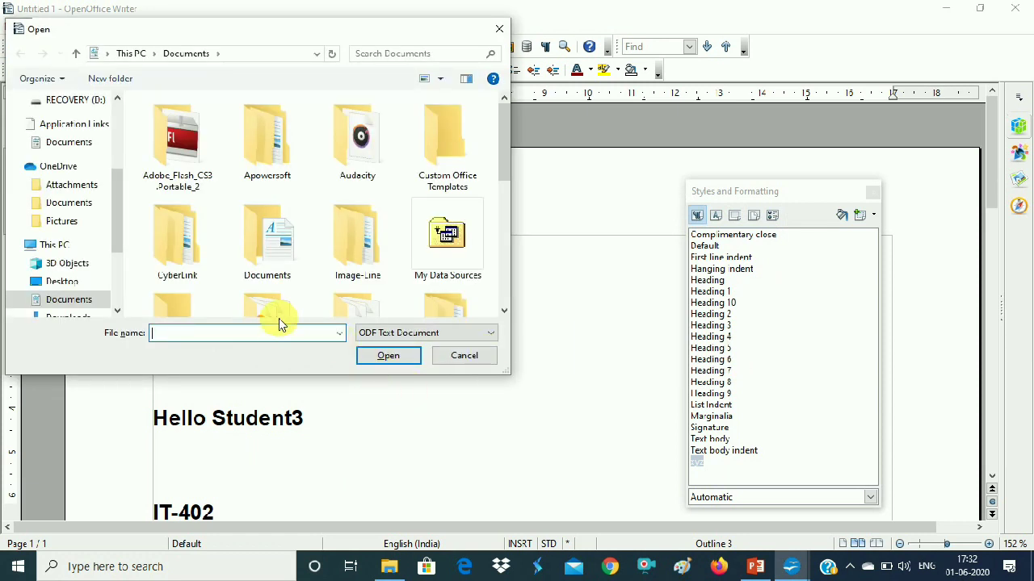
type("style")
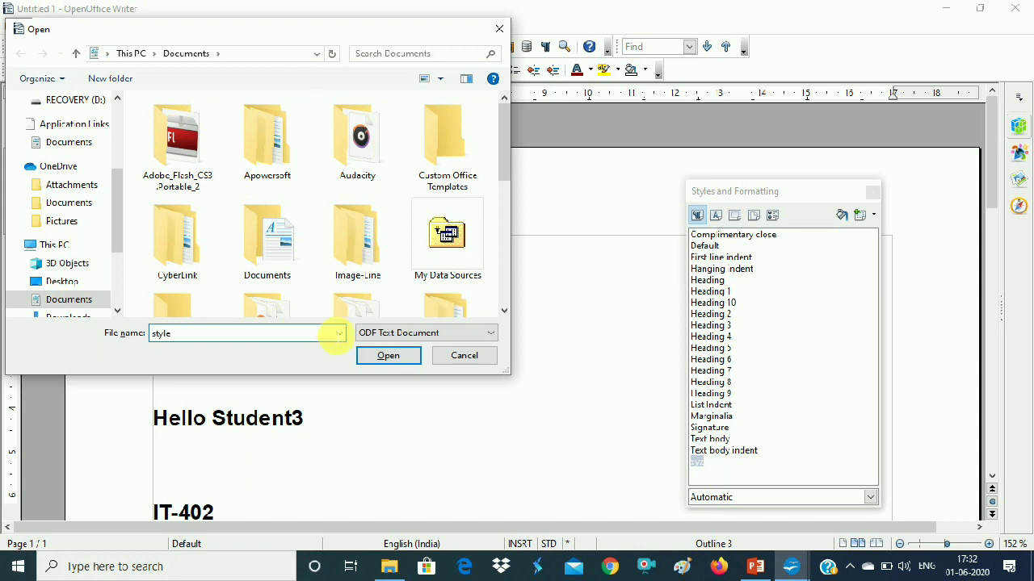
left_click(391, 356)
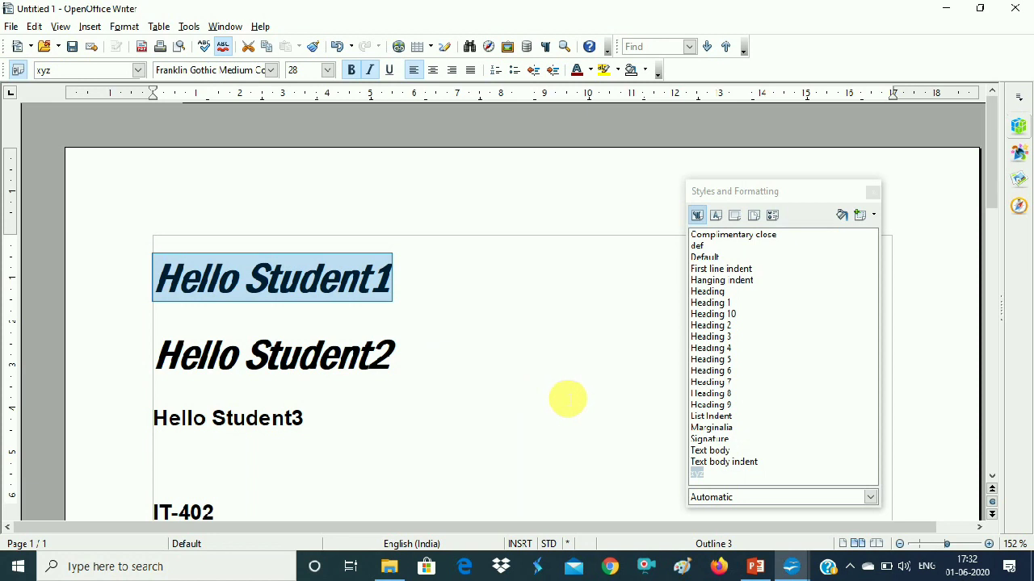
Apply the loaded def paragraph style to the whole Hello Student1 line.
left_click(696, 247)
left_click(354, 349)
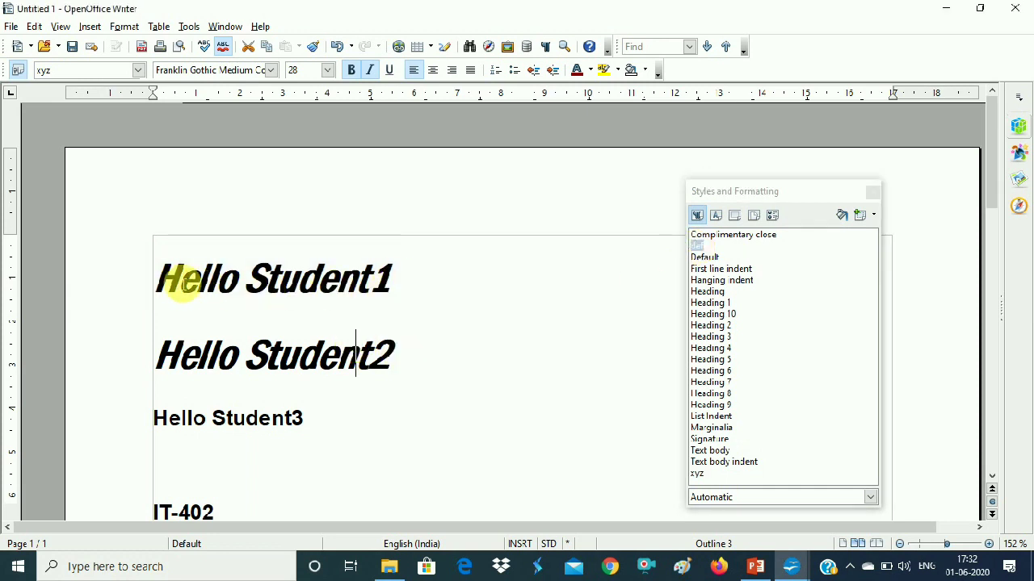
triple_click(303, 287)
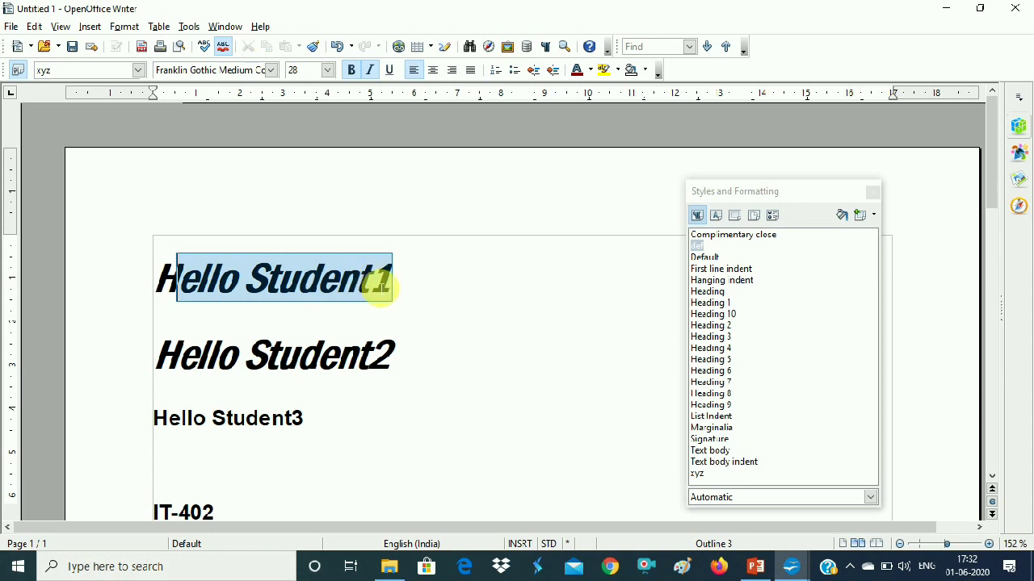
left_click(415, 289)
left_click_drag(415, 288, 141, 277)
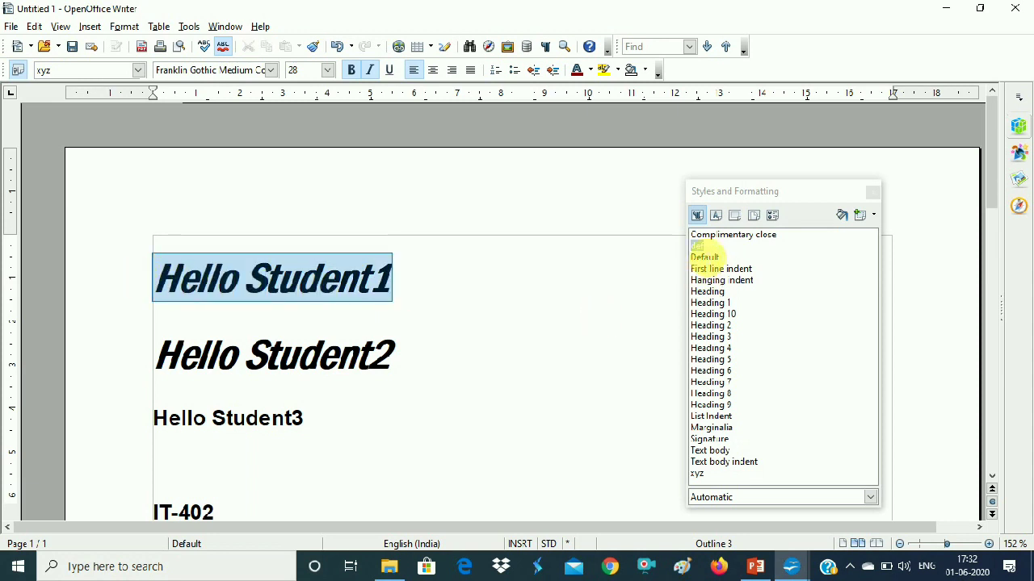
left_click(707, 268)
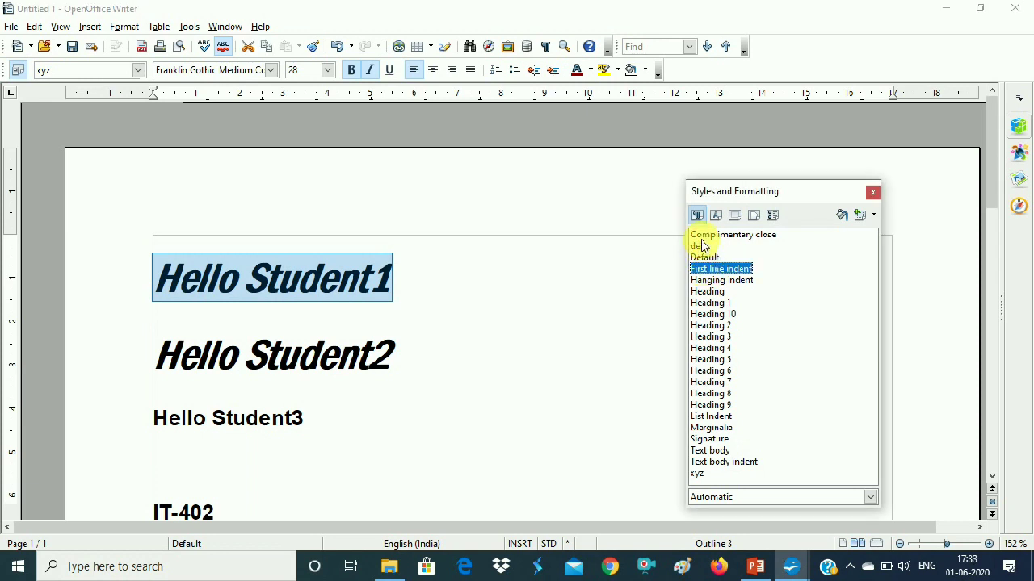
double_click(698, 247)
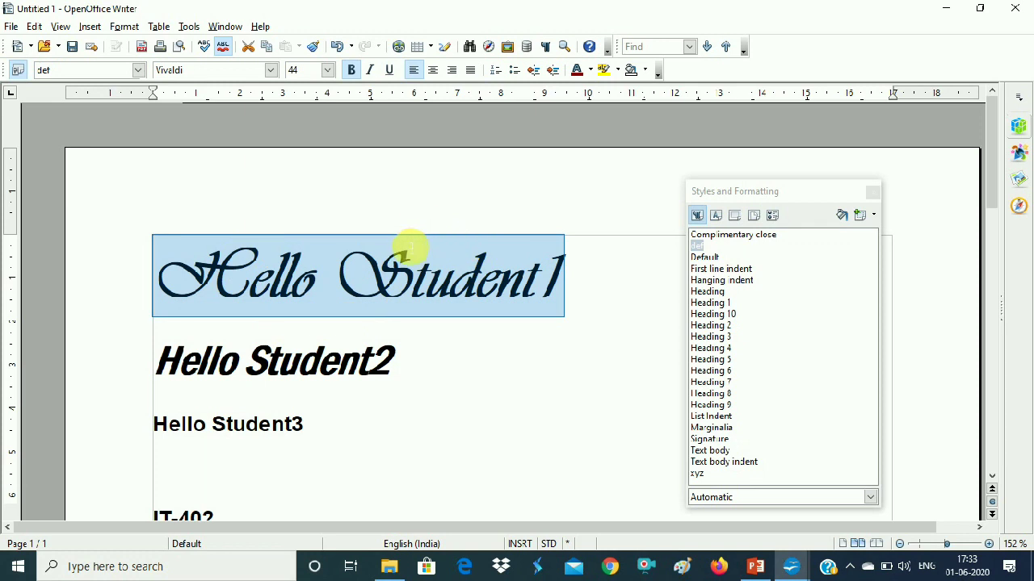
Compare the font, size and bold setting of Hello Student1 with Hello Students in style.odt, and return to Untitled 1.
left_click(163, 70)
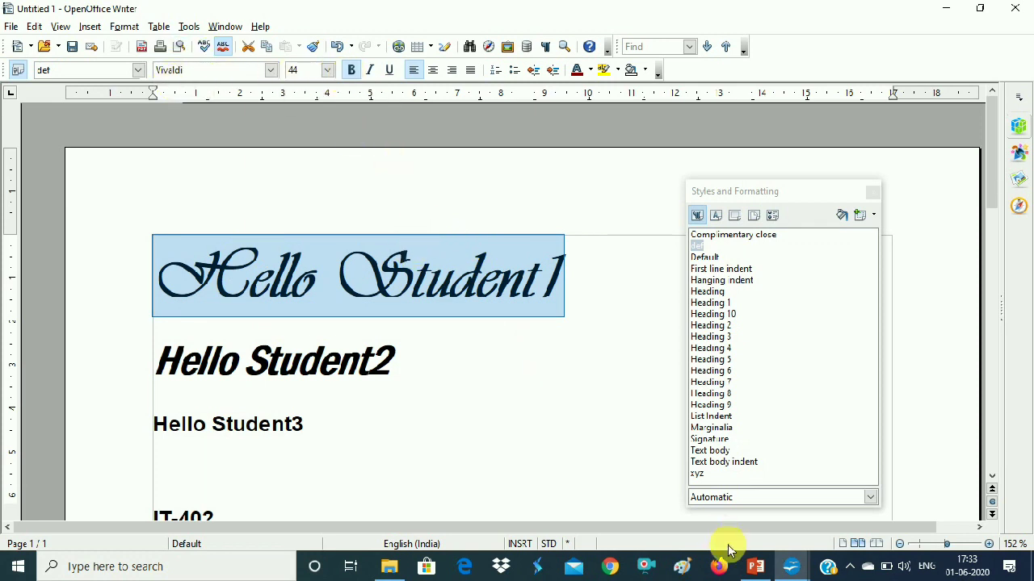
left_click(787, 570)
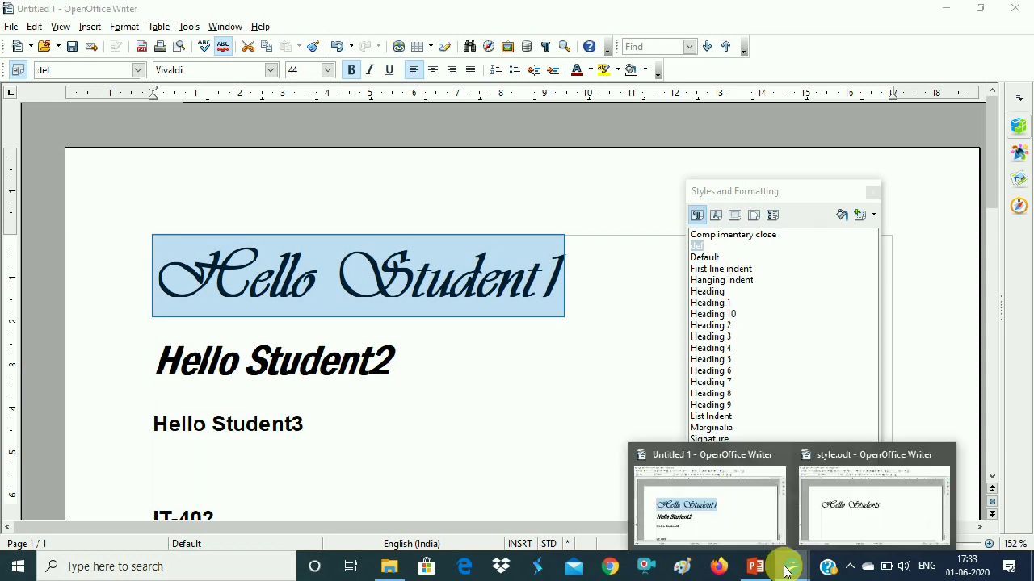
left_click(831, 502)
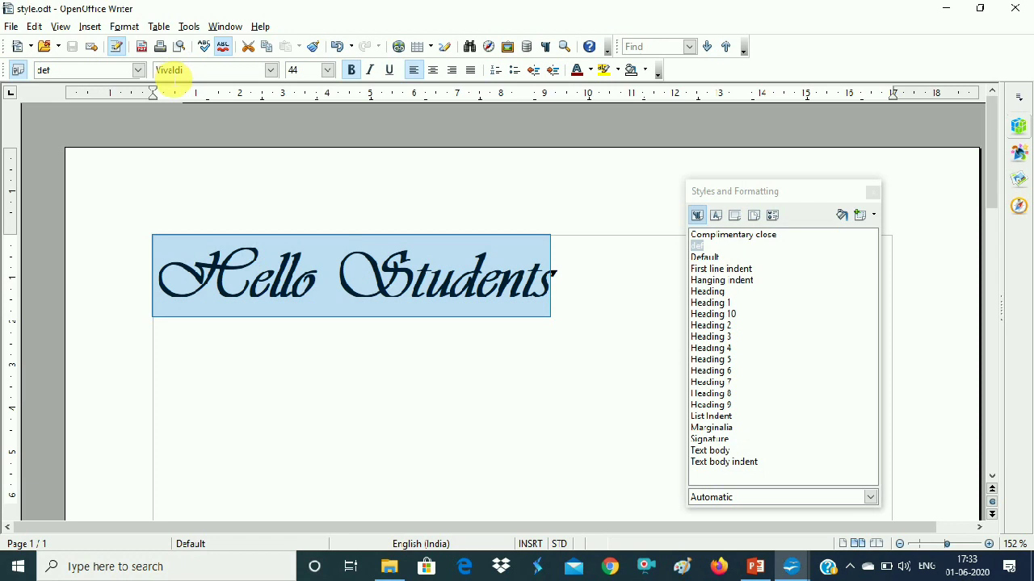
left_click(352, 73)
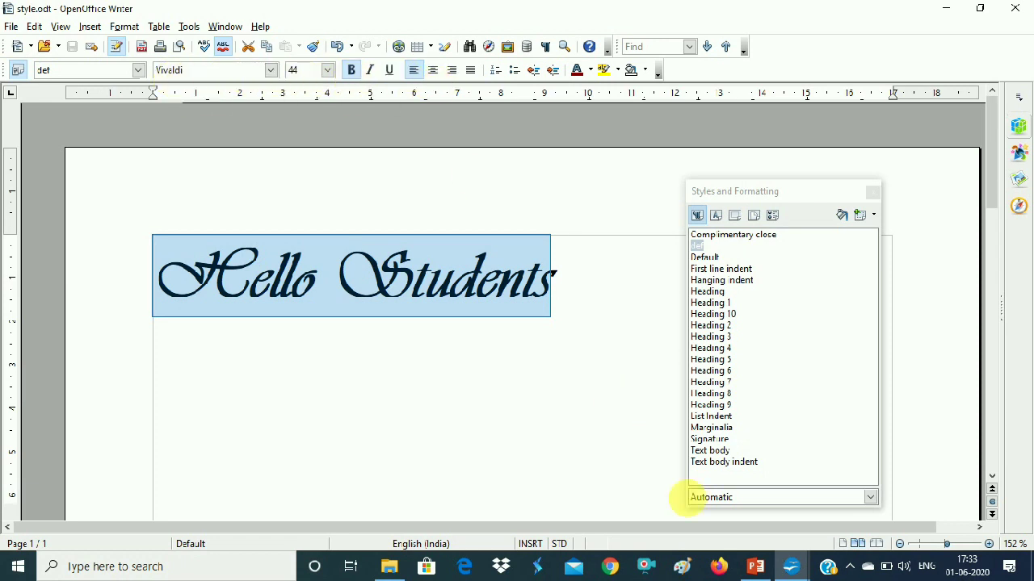
left_click(792, 565)
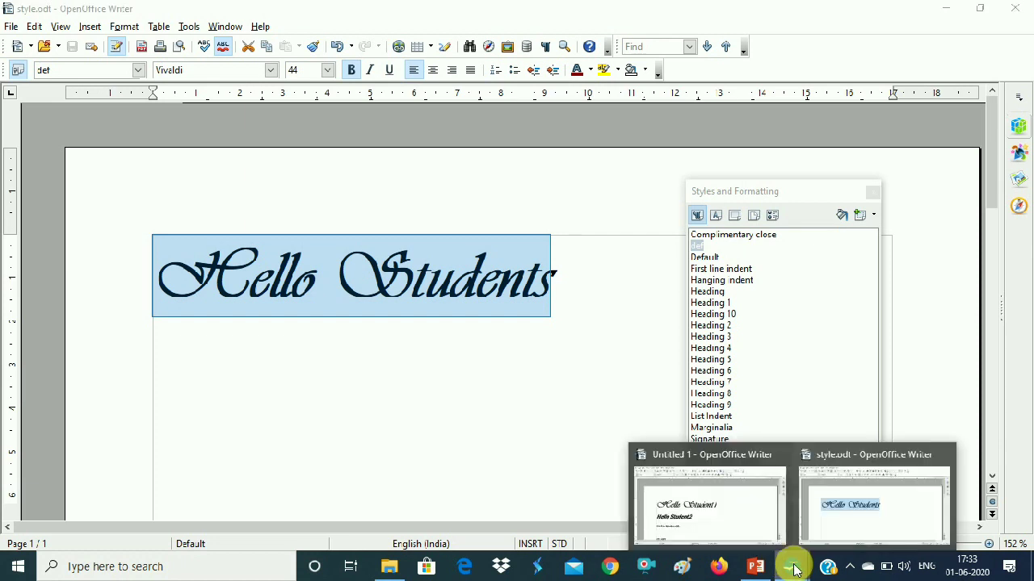
left_click(735, 529)
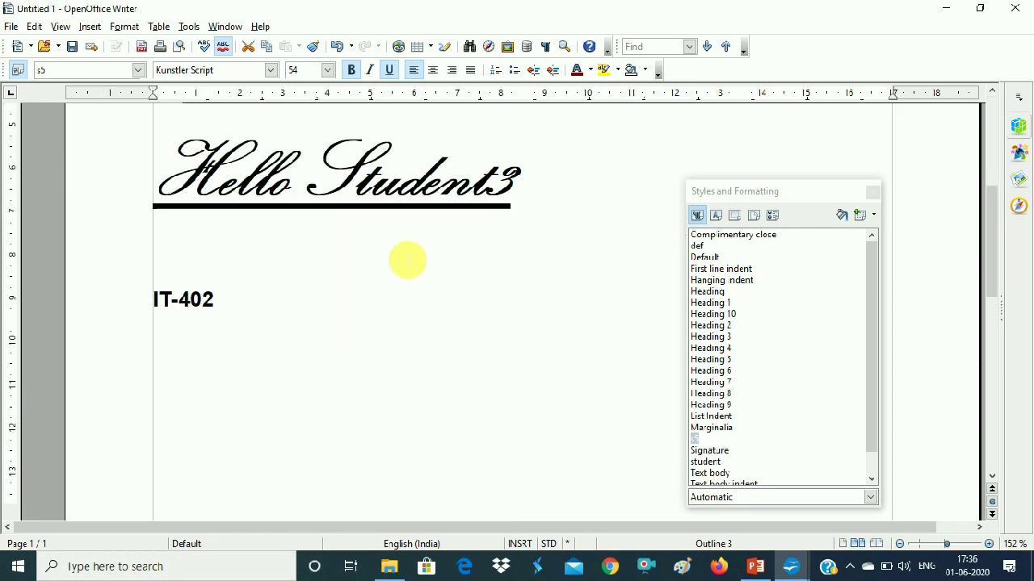
Change the font of the IT-402 line to Algerian.
left_click_drag(226, 301, 142, 301)
key("ctrl+3")
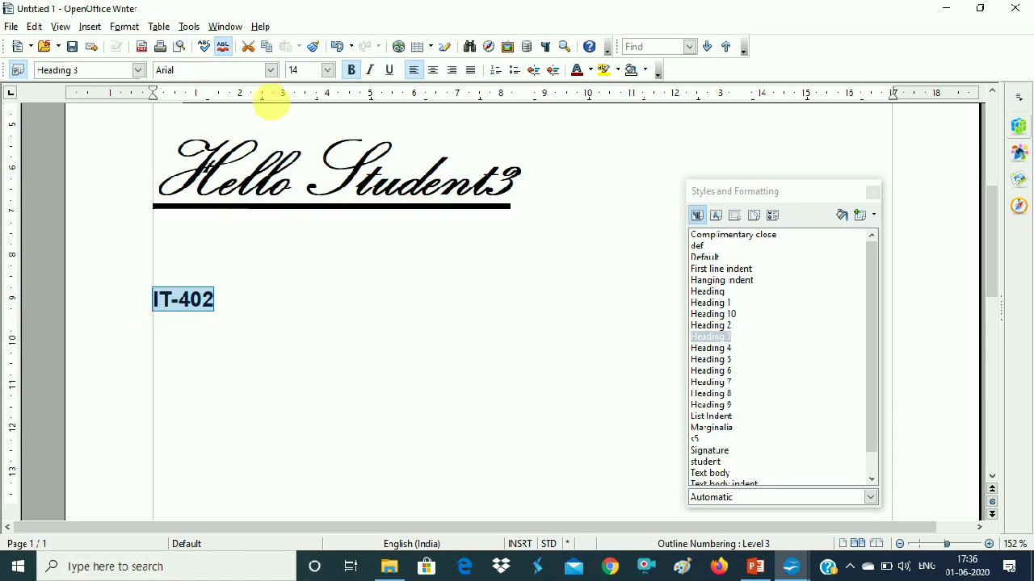
left_click(272, 70)
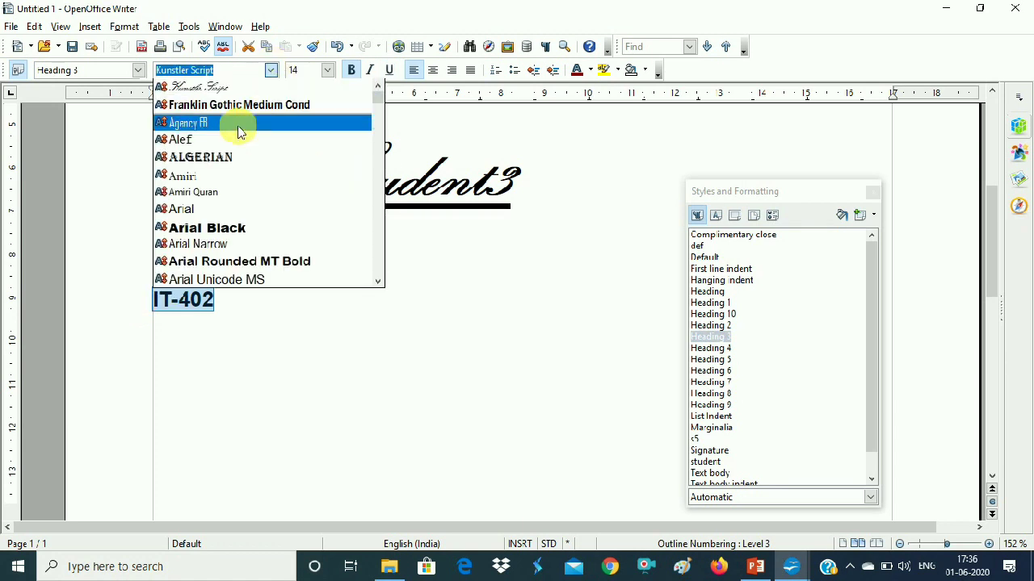
left_click(218, 159)
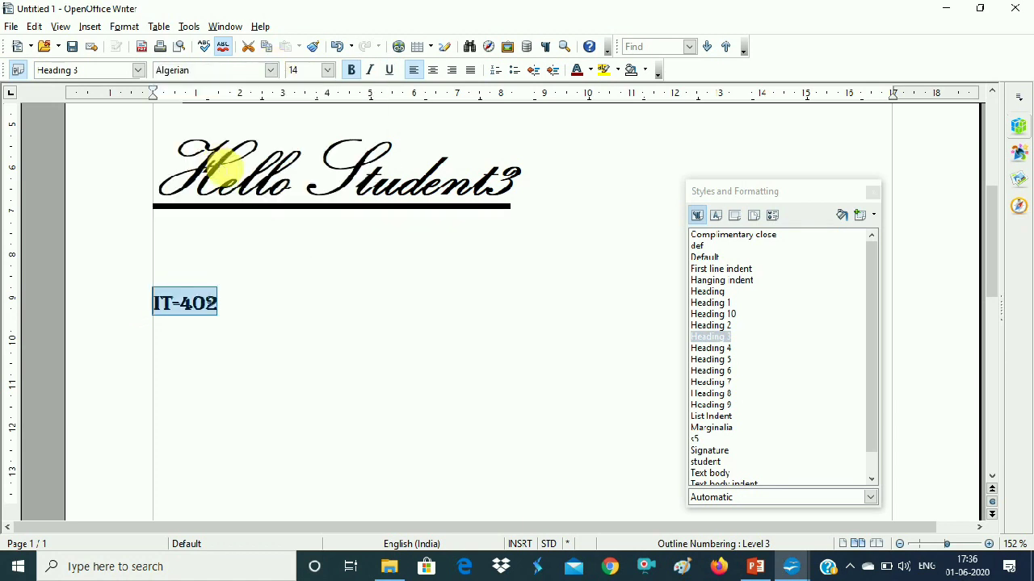
Set the IT-402 line to font size 44 and underline it.
left_click(328, 71)
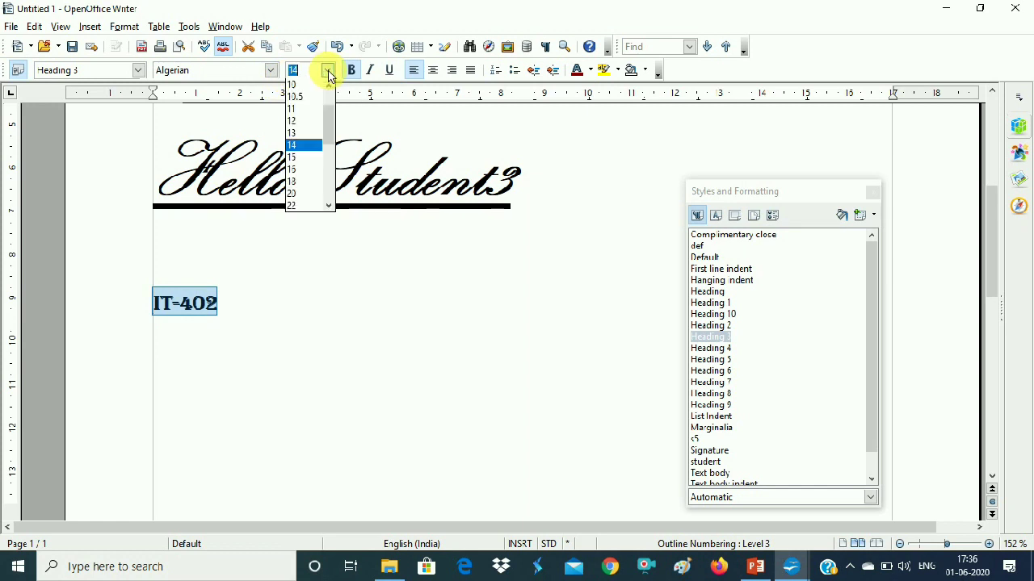
left_click(331, 206)
left_click(331, 206)
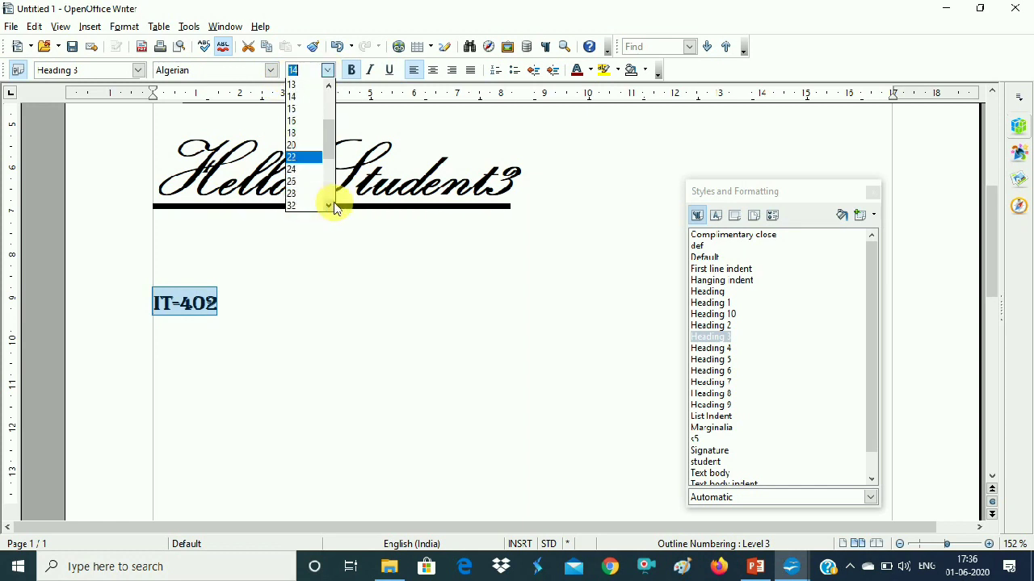
left_click(331, 205)
left_click(331, 206)
left_click(331, 205)
left_click(293, 207)
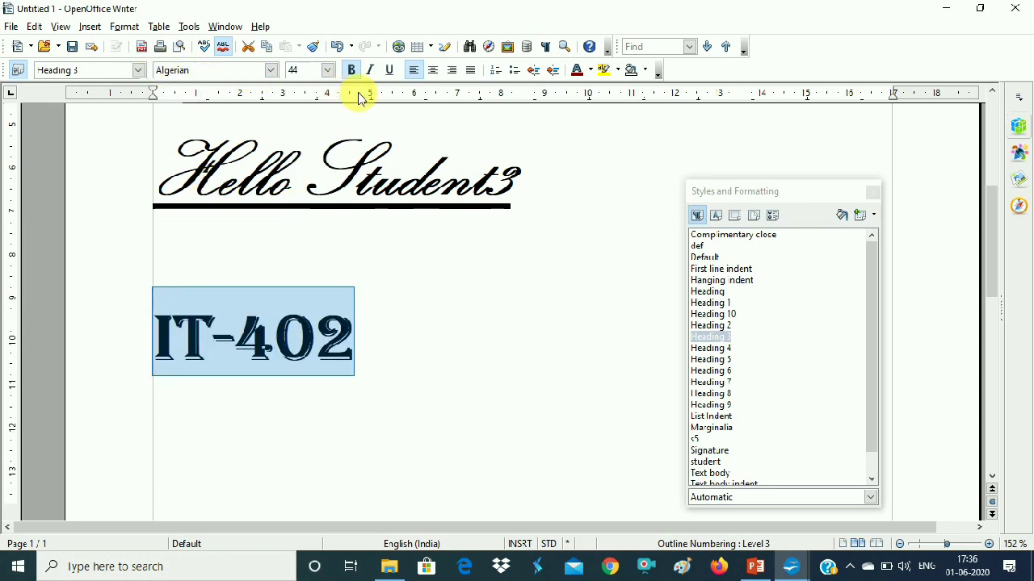
left_click(388, 73)
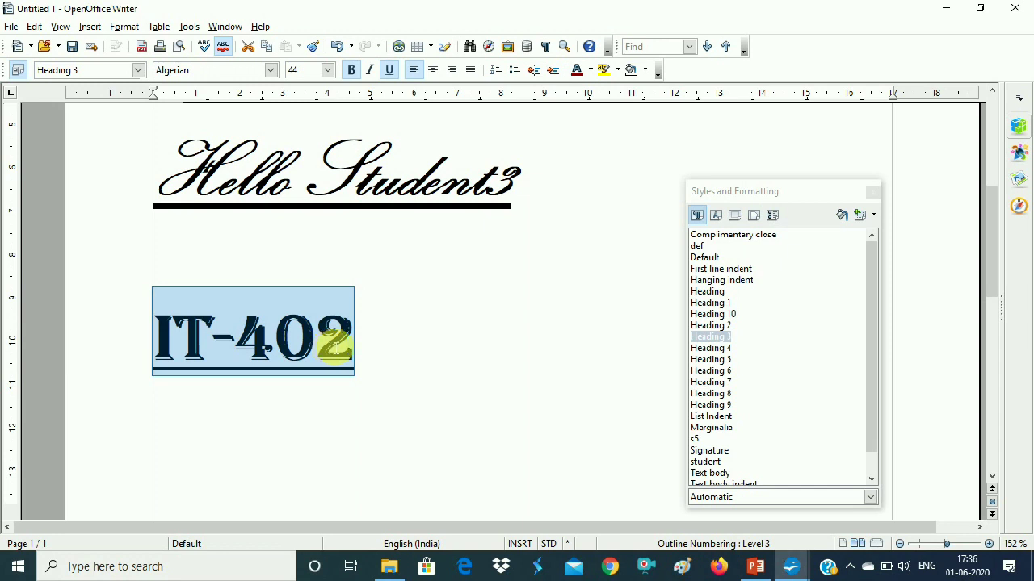
Create a paragraph style named s6 from the formatted IT-402 line.
key("shift+F11")
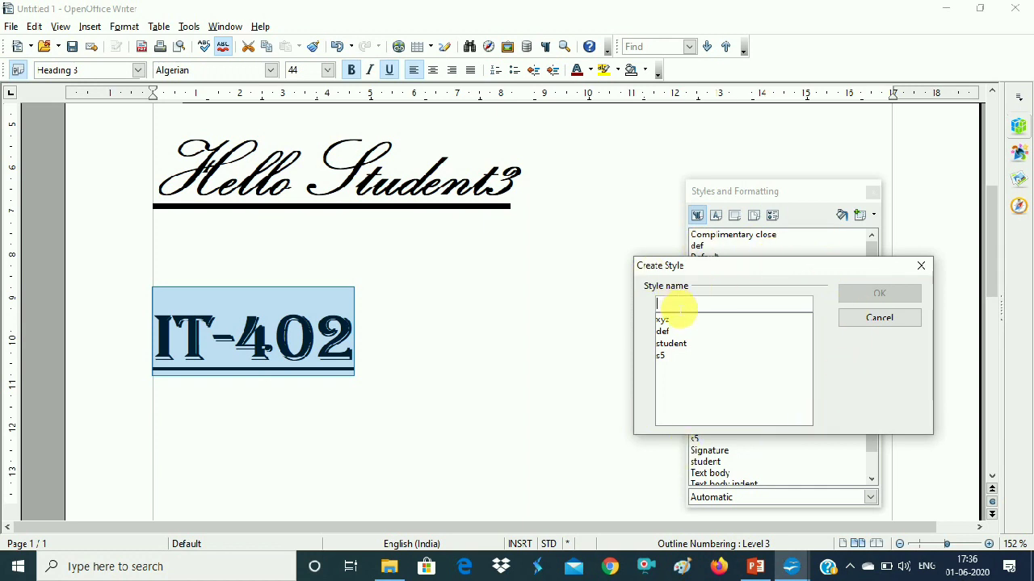
type("s6")
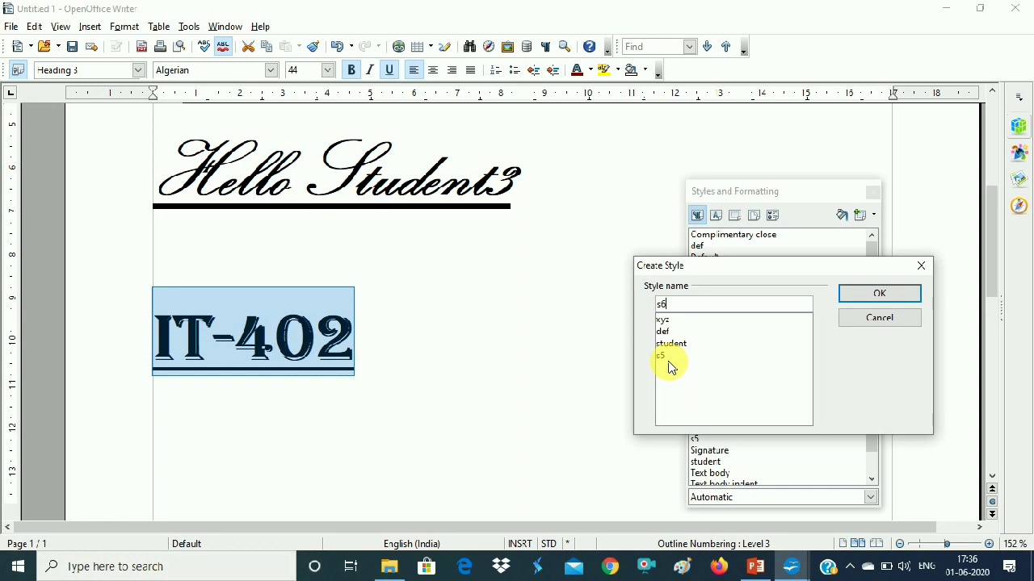
left_click(884, 293)
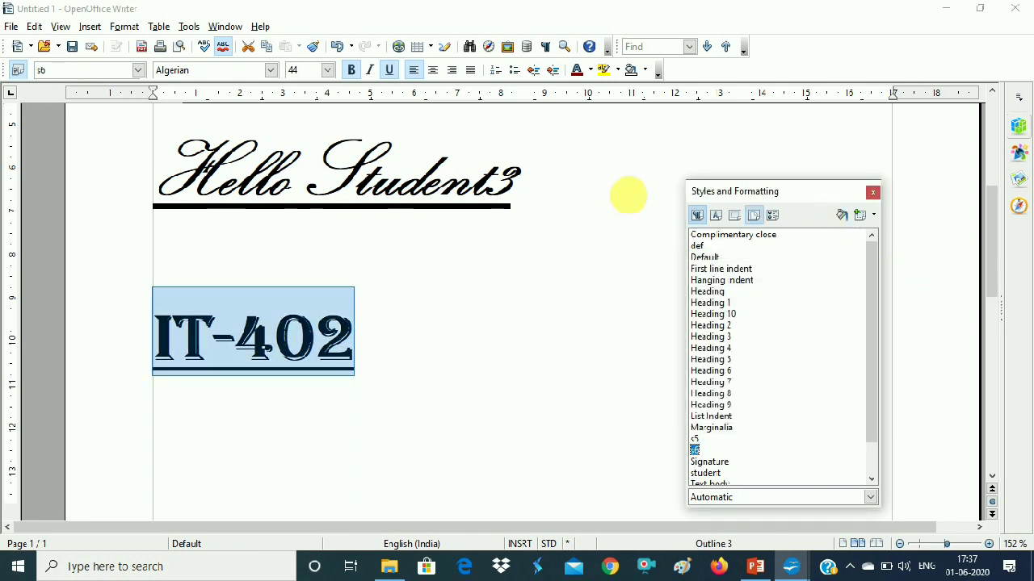
Apply the s6 paragraph style to the Hello Student3 line.
left_click_drag(529, 201, 154, 195)
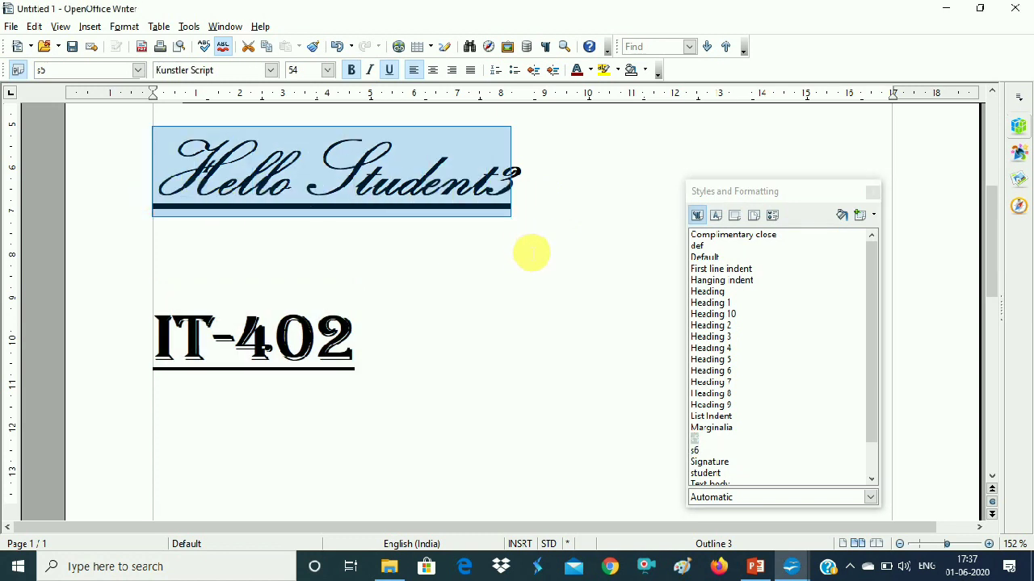
left_click(695, 452)
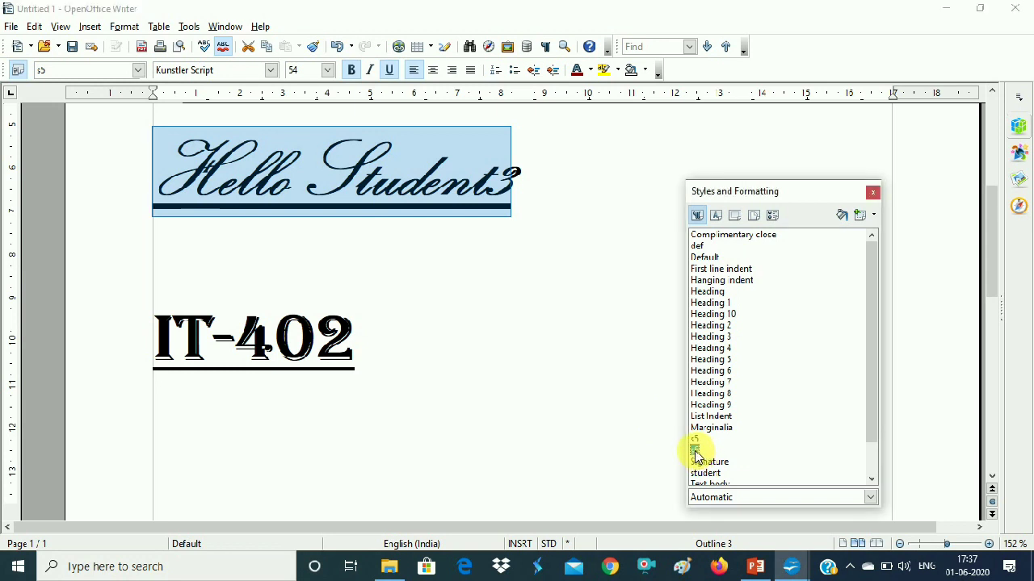
double_click(696, 452)
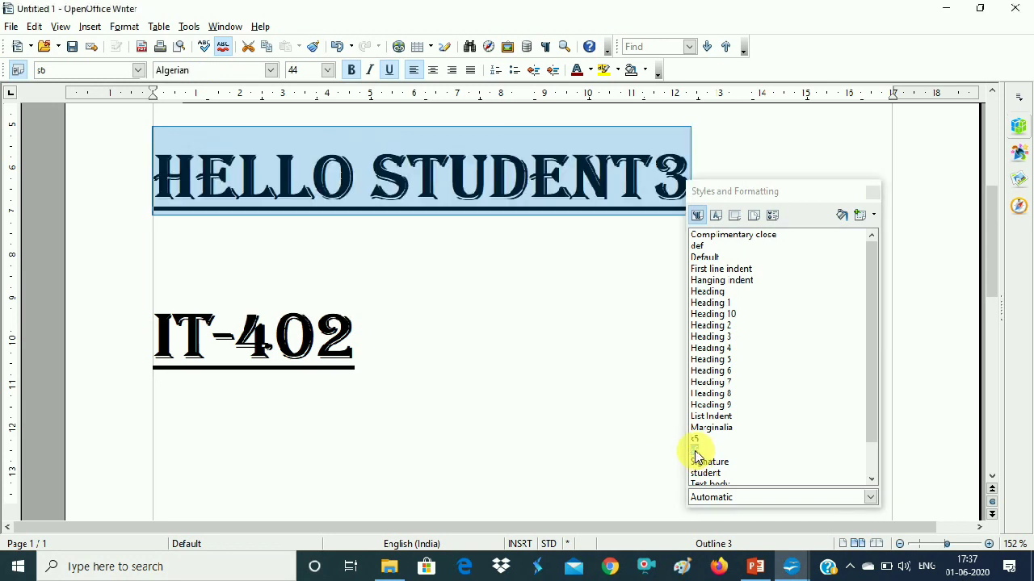